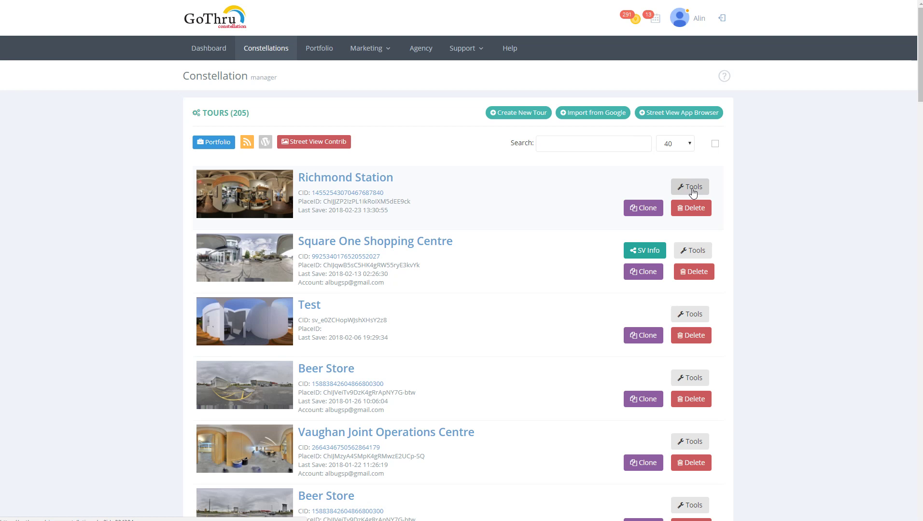
Open the Nadir manager for the Richmond Station tour from its Tools options.
{"action": "left_click", "coordinate": [691, 189]}
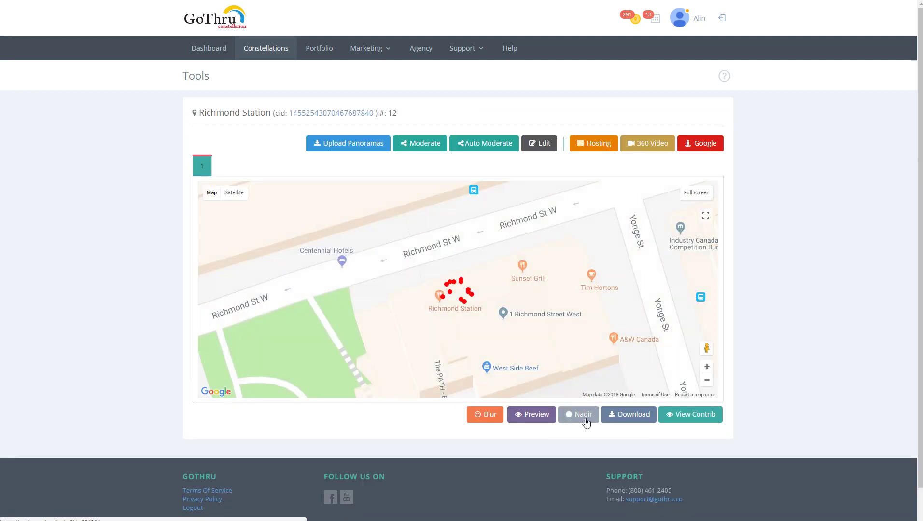
{"action": "left_click", "coordinate": [585, 416]}
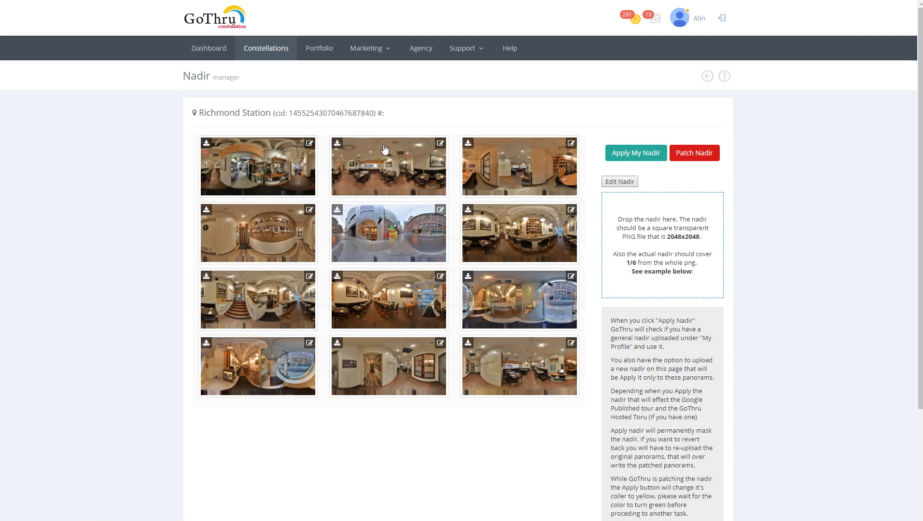
Open the Nadir Patch editor for the second Richmond Station panorama in the grid.
{"action": "left_click", "coordinate": [284, 189]}
{"action": "left_click", "coordinate": [427, 185]}
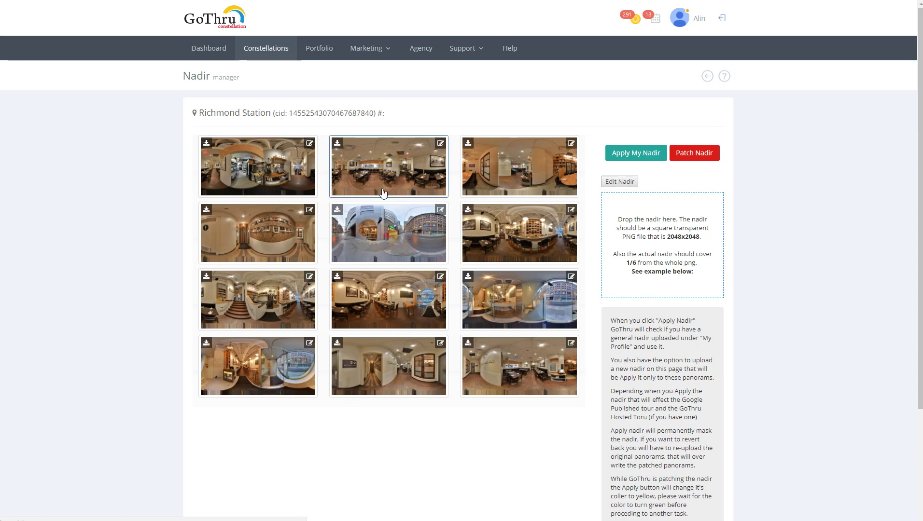
{"action": "left_click", "coordinate": [440, 143]}
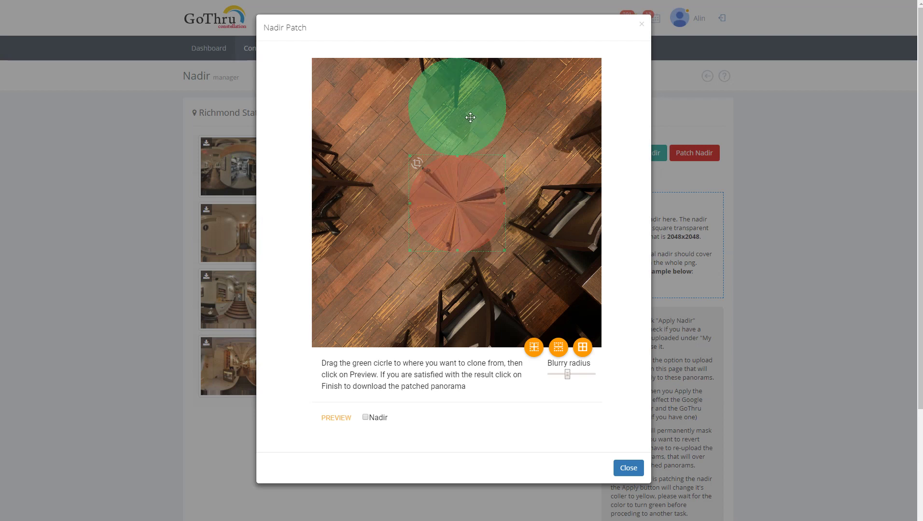
Shrink the red patch around the camera spot and move the clone source onto the left floorboards.
{"action": "mouse_move", "coordinate": [470, 118]}
{"action": "left_mouse_down"}
{"action": "mouse_move", "coordinate": [418, 206]}
{"action": "mouse_move", "coordinate": [400, 282]}
{"action": "mouse_move", "coordinate": [394, 292]}
{"action": "mouse_move", "coordinate": [388, 285]}
{"action": "left_mouse_up"}
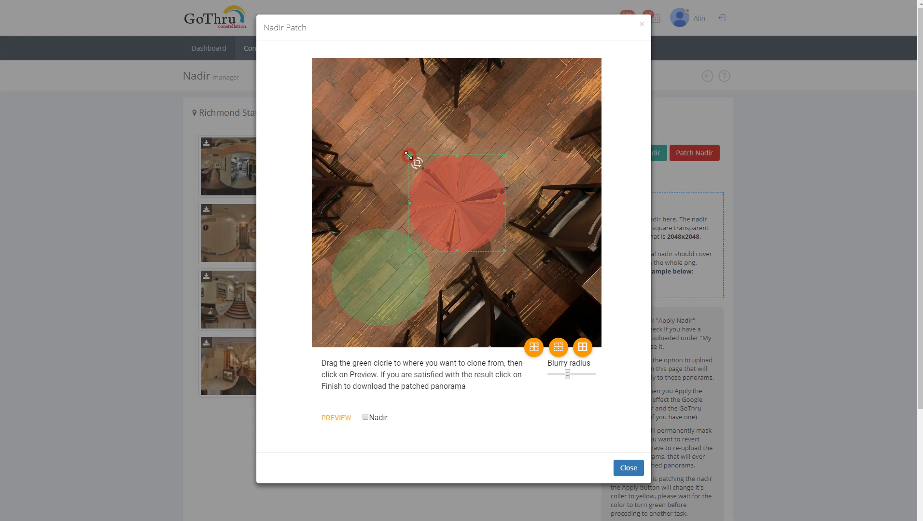
{"action": "mouse_move", "coordinate": [409, 155]}
{"action": "left_mouse_down"}
{"action": "mouse_move", "coordinate": [416, 162]}
{"action": "mouse_move", "coordinate": [396, 151]}
{"action": "left_mouse_up"}
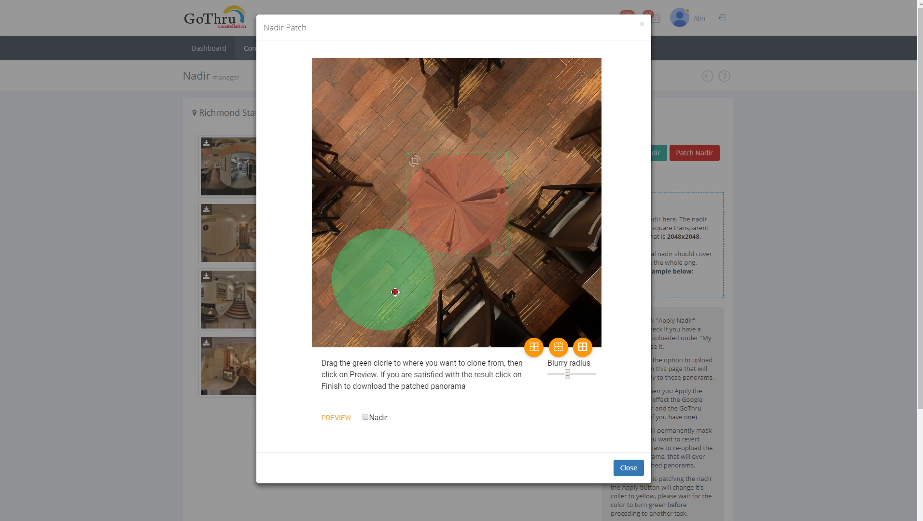
{"action": "mouse_move", "coordinate": [392, 289]}
{"action": "left_mouse_down"}
{"action": "mouse_move", "coordinate": [428, 139]}
{"action": "mouse_move", "coordinate": [553, 125]}
{"action": "mouse_move", "coordinate": [386, 291]}
{"action": "left_mouse_up"}
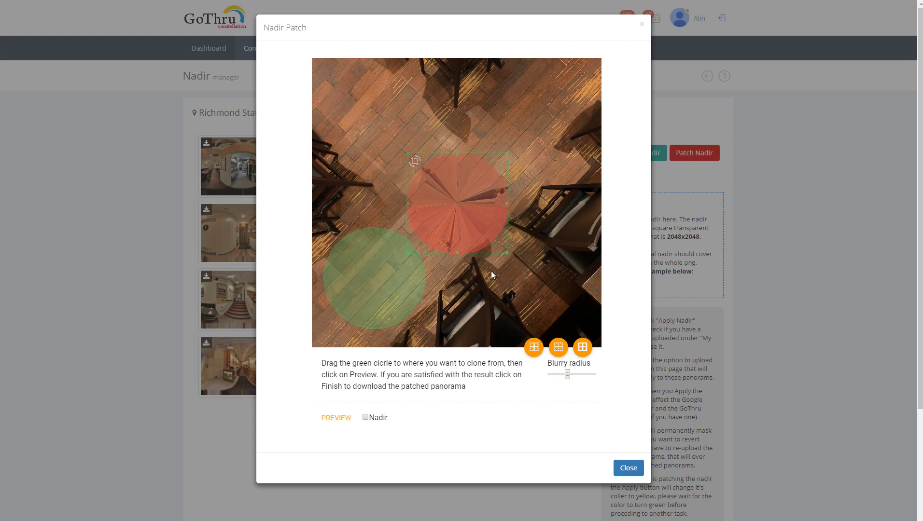
Split the clone source into two halves and place them on floorboards, rotating about 45° along the planks.
{"action": "left_click", "coordinate": [566, 350]}
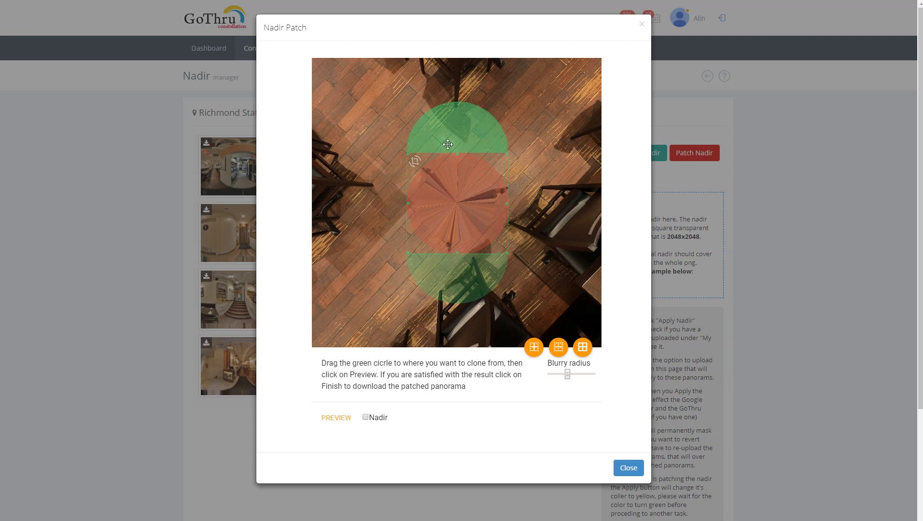
{"action": "left_click_drag", "start_coordinate": [440, 137], "coordinate": [377, 128]}
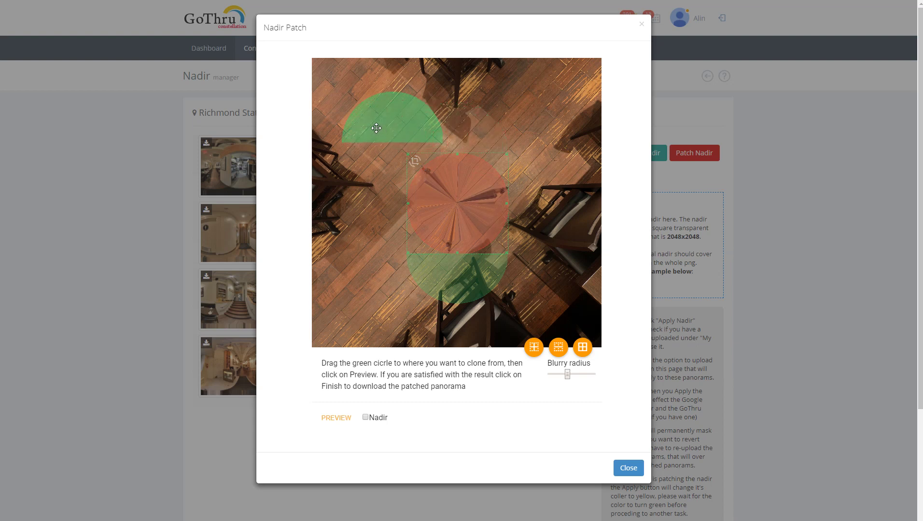
{"action": "mouse_move", "coordinate": [414, 162]}
{"action": "left_mouse_down"}
{"action": "mouse_move", "coordinate": [396, 212]}
{"action": "mouse_move", "coordinate": [398, 199]}
{"action": "left_mouse_up"}
{"action": "mouse_move", "coordinate": [439, 270]}
{"action": "left_mouse_down"}
{"action": "mouse_move", "coordinate": [384, 319]}
{"action": "mouse_move", "coordinate": [379, 338]}
{"action": "left_mouse_up"}
{"action": "mouse_move", "coordinate": [410, 157]}
{"action": "left_mouse_down"}
{"action": "mouse_move", "coordinate": [394, 140]}
{"action": "mouse_move", "coordinate": [395, 161]}
{"action": "left_mouse_up"}
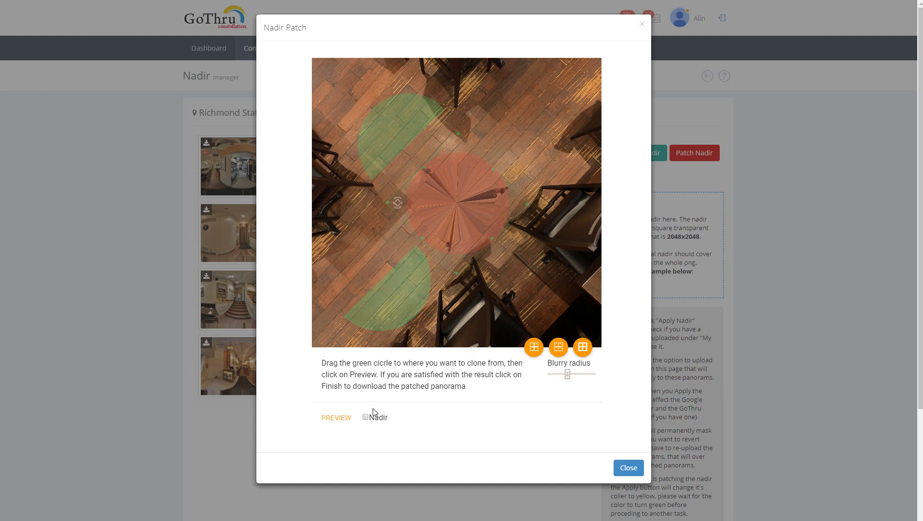
Switch back to one full clone circle, nudge it right, raise the blurry radius and preview.
{"action": "left_click", "coordinate": [343, 418]}
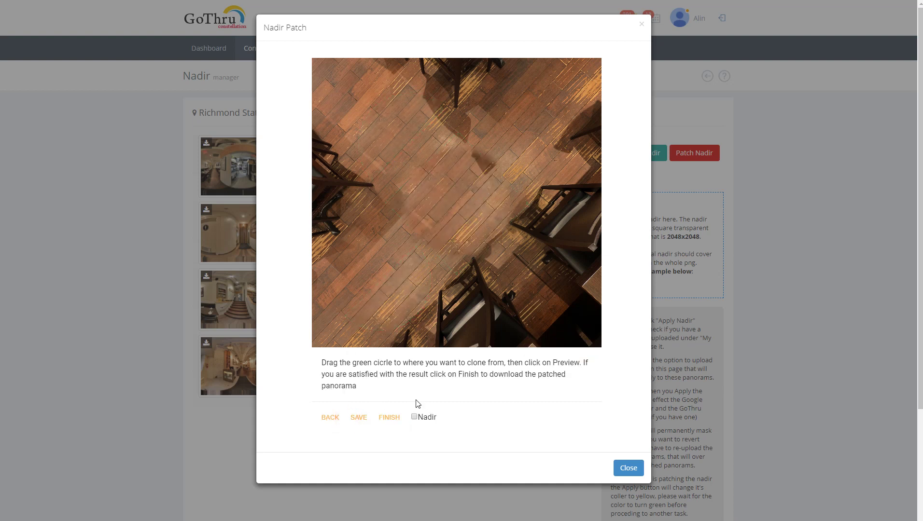
{"action": "left_click", "coordinate": [333, 424]}
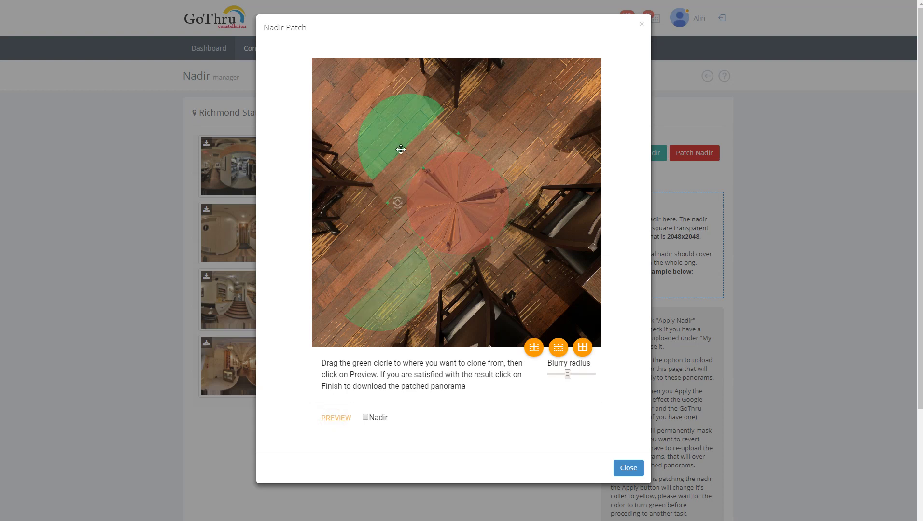
{"action": "left_click", "coordinate": [534, 347]}
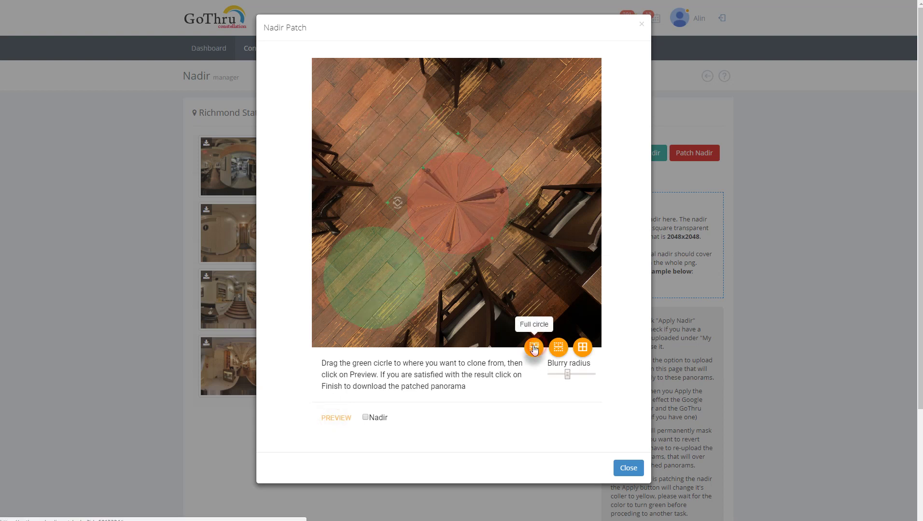
{"action": "left_click_drag", "start_coordinate": [399, 286], "coordinate": [408, 285]}
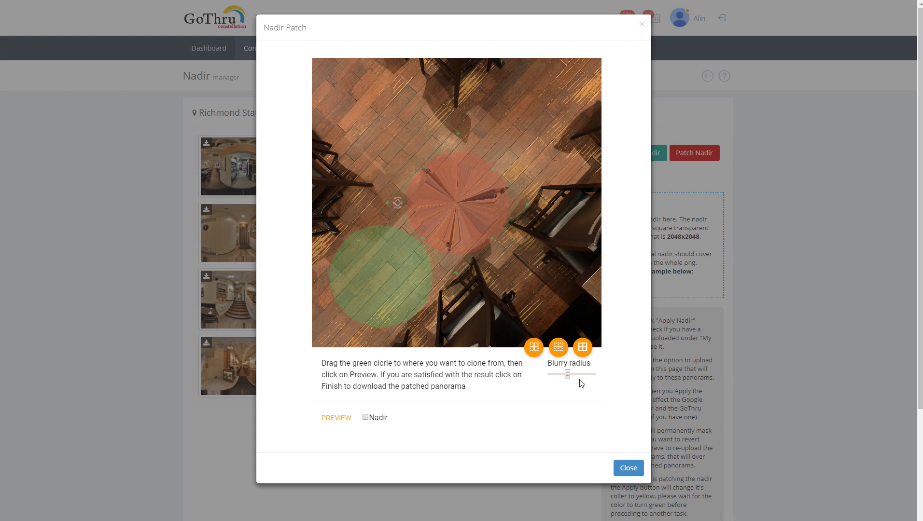
{"action": "left_click_drag", "start_coordinate": [568, 377], "coordinate": [572, 379]}
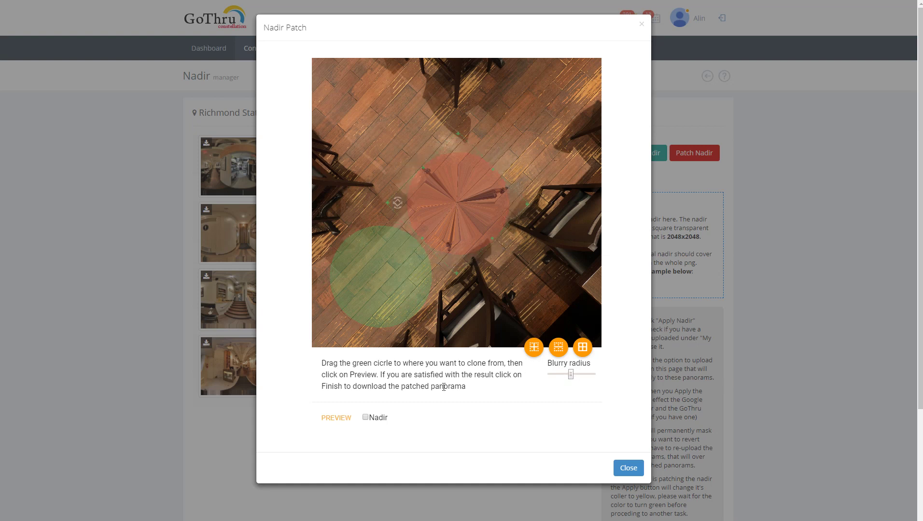
{"action": "left_click", "coordinate": [337, 419]}
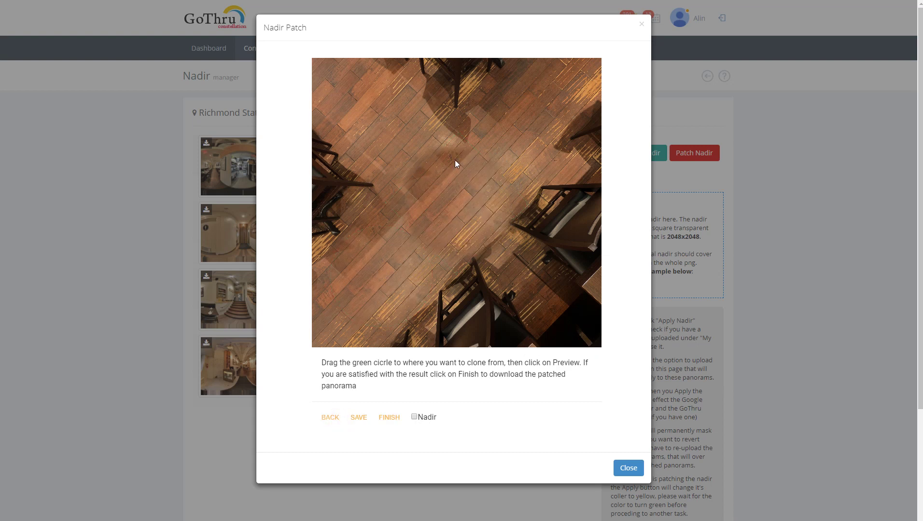
Try a stronger blurry radius, then lower it again and preview the final patched floor.
{"action": "left_click", "coordinate": [331, 418]}
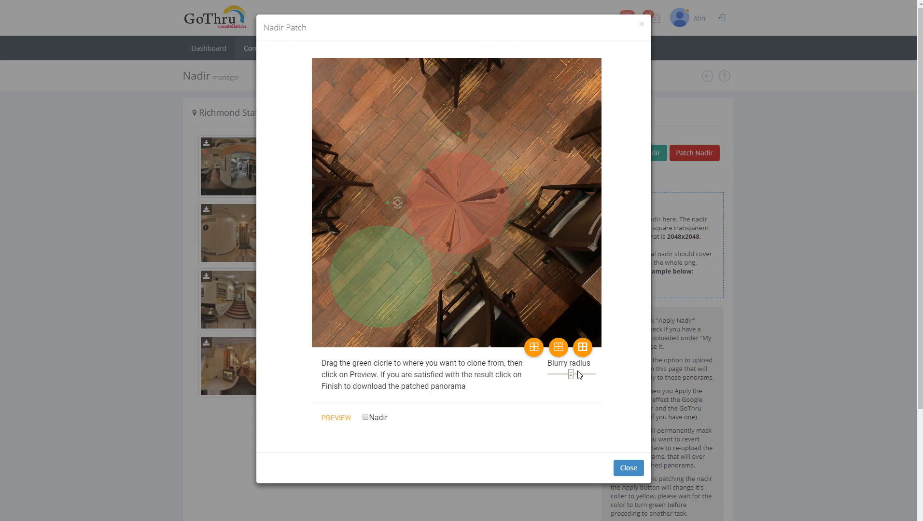
{"action": "left_click_drag", "start_coordinate": [570, 374], "coordinate": [584, 375]}
{"action": "left_click", "coordinate": [345, 418]}
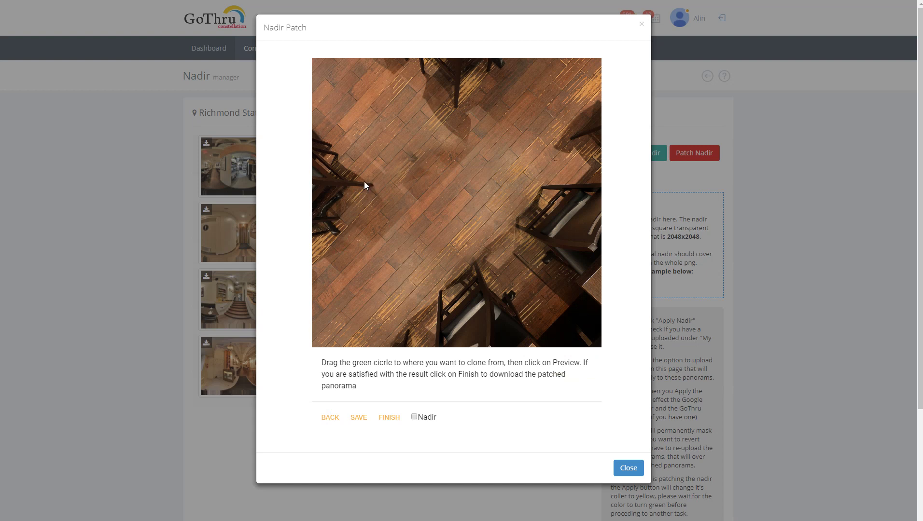
{"action": "left_click", "coordinate": [331, 418]}
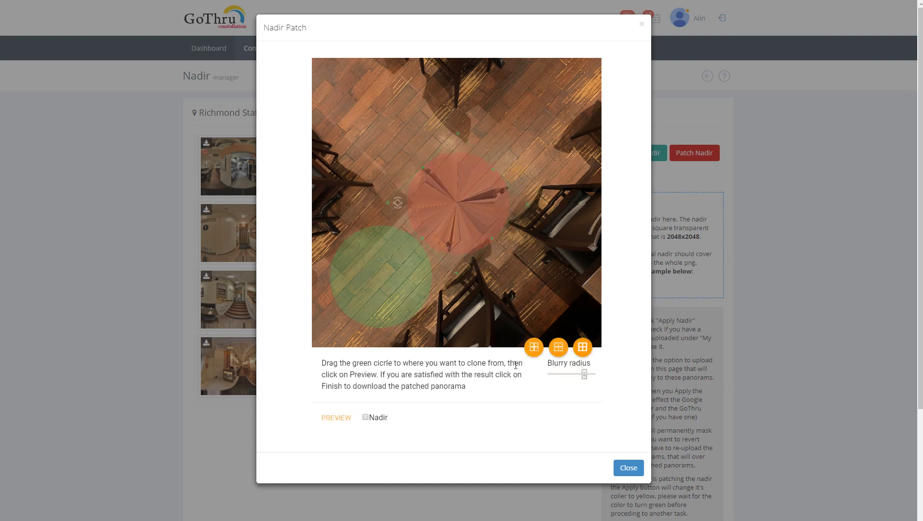
{"action": "left_click_drag", "start_coordinate": [585, 376], "coordinate": [576, 378]}
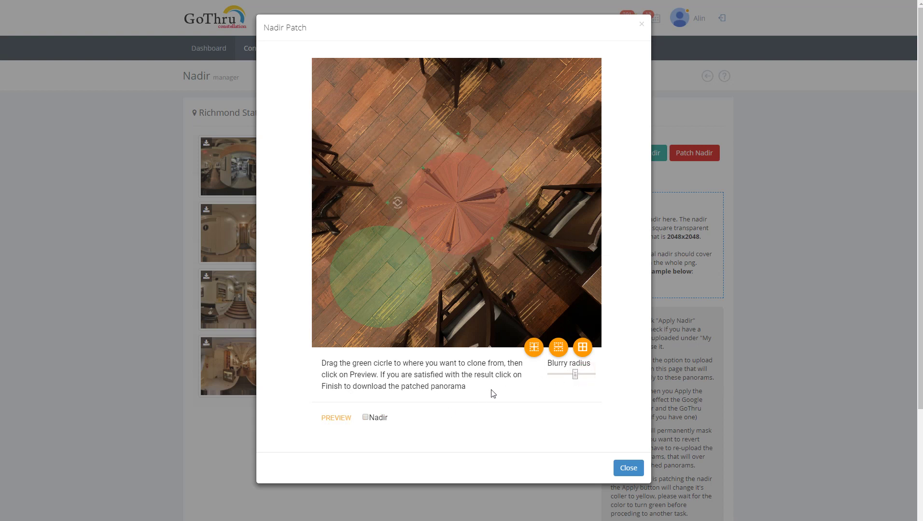
{"action": "left_click", "coordinate": [340, 415]}
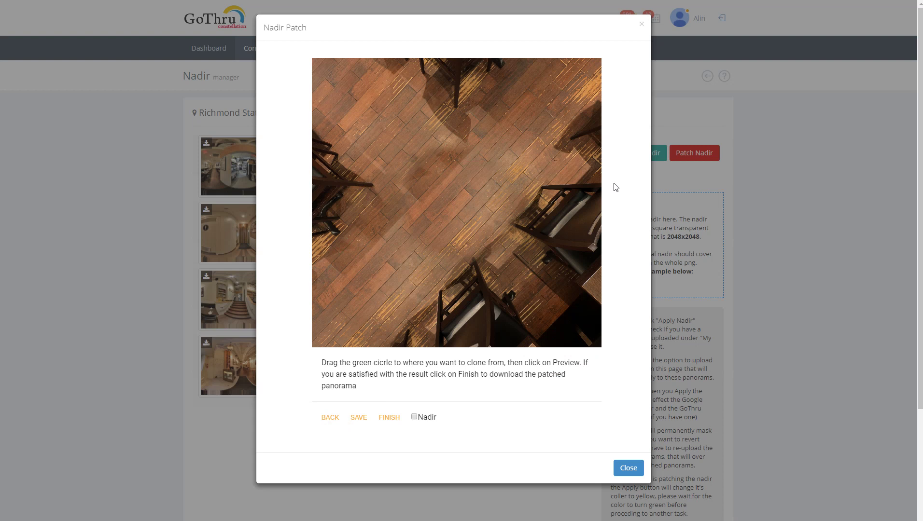
Finish the patch to start nadir processing, then close the Nadir Patch window.
{"action": "left_click", "coordinate": [390, 419]}
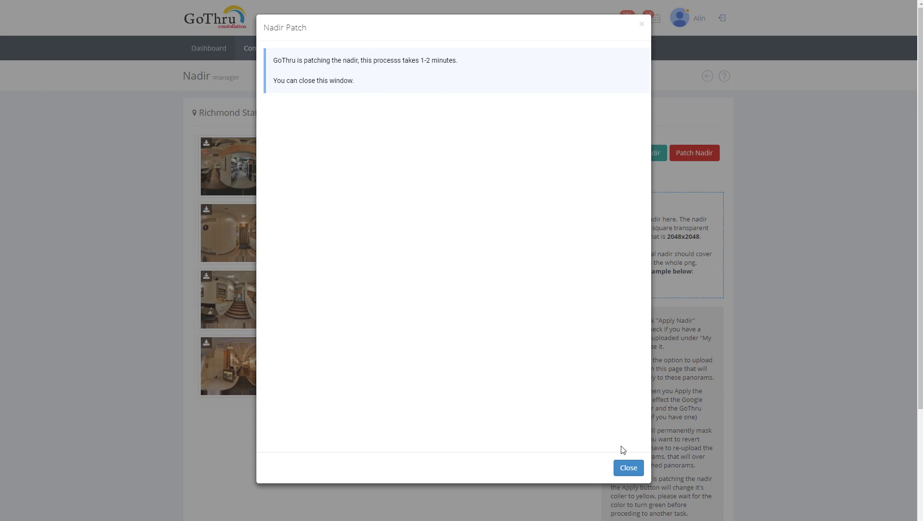
{"action": "left_click", "coordinate": [636, 468]}
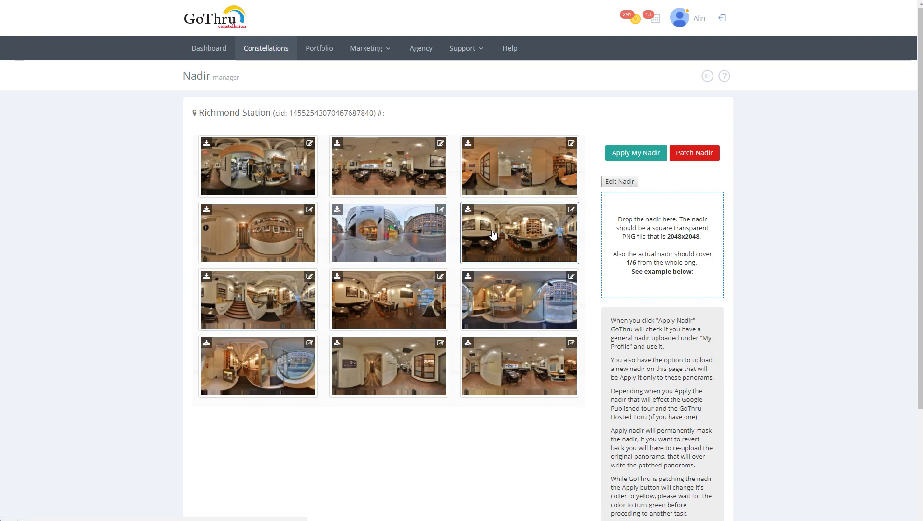
Open the Nadir Patch editor for the panorama with the cabinet and round table.
{"action": "left_click", "coordinate": [571, 144]}
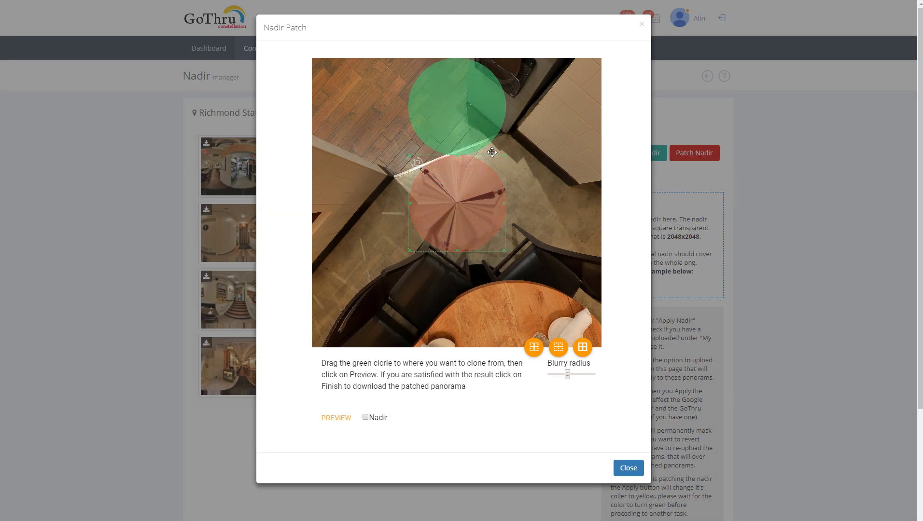
Split the clone source into half circles and place them on floorboards on either side of the camera spot.
{"action": "mouse_move", "coordinate": [477, 128]}
{"action": "left_mouse_down"}
{"action": "mouse_move", "coordinate": [423, 160]}
{"action": "mouse_move", "coordinate": [423, 138]}
{"action": "mouse_move", "coordinate": [406, 132]}
{"action": "left_mouse_up"}
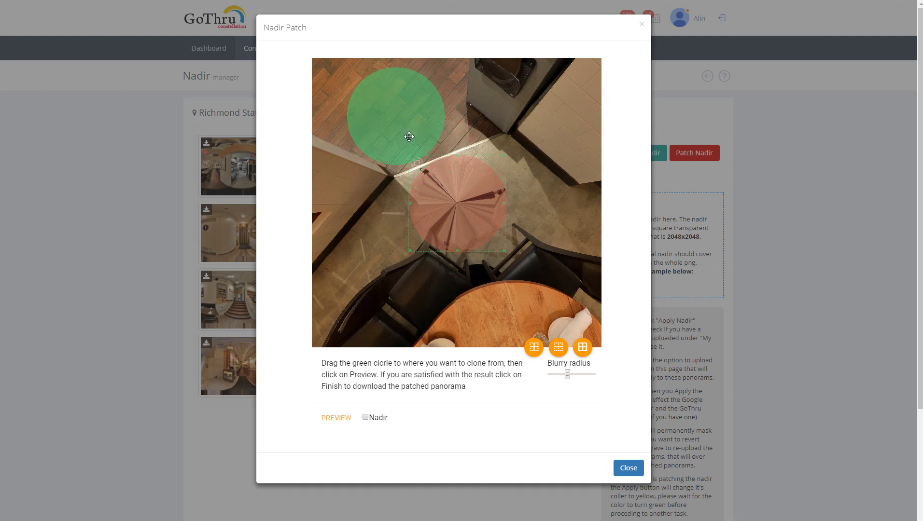
{"action": "left_click", "coordinate": [558, 352]}
{"action": "mouse_move", "coordinate": [419, 165]}
{"action": "left_mouse_down"}
{"action": "mouse_move", "coordinate": [404, 167]}
{"action": "mouse_move", "coordinate": [392, 199]}
{"action": "left_mouse_up"}
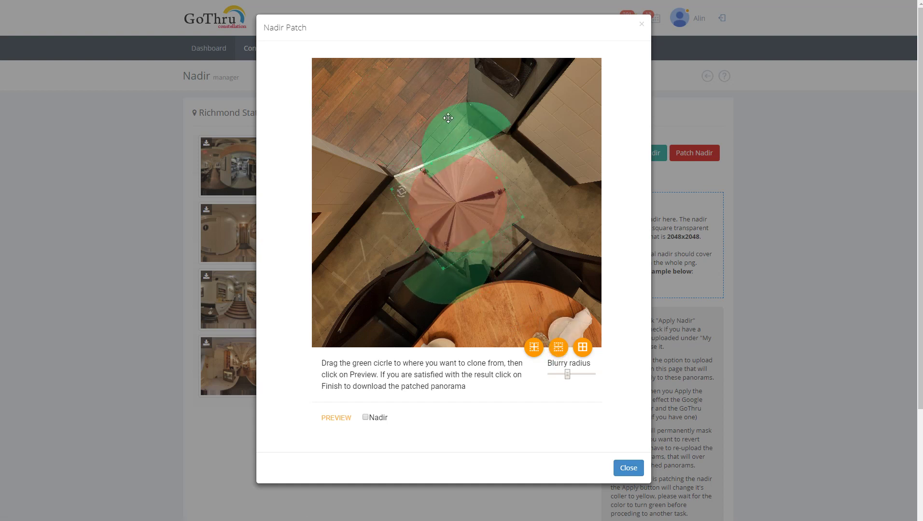
{"action": "left_click_drag", "start_coordinate": [448, 118], "coordinate": [368, 232]}
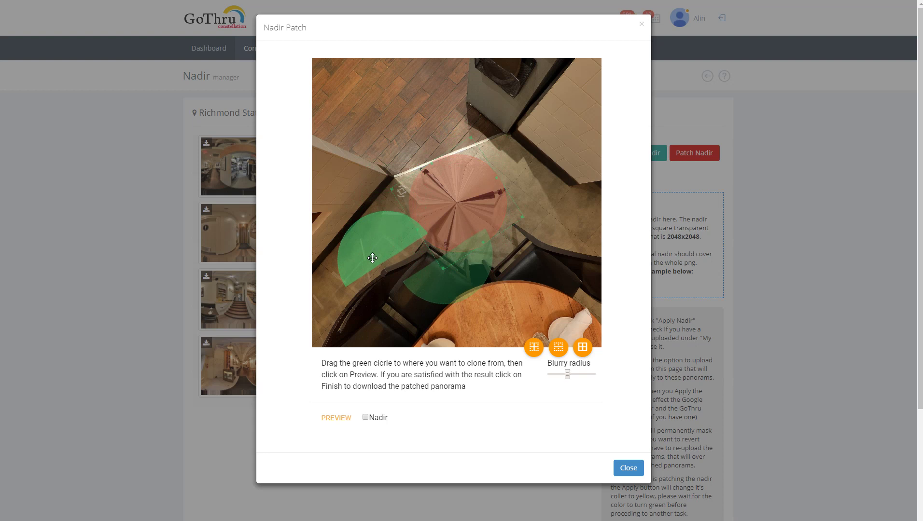
{"action": "left_click_drag", "start_coordinate": [398, 195], "coordinate": [368, 277]}
{"action": "left_click", "coordinate": [395, 198]}
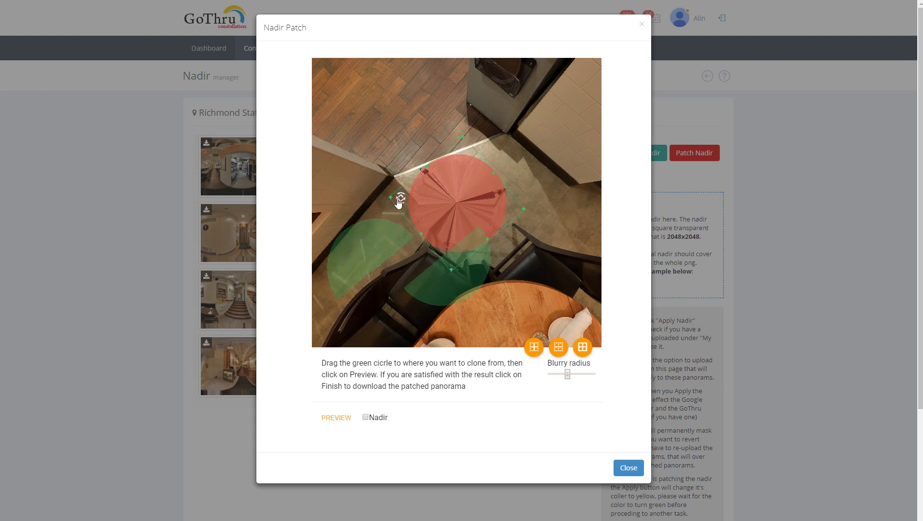
{"action": "left_click_drag", "start_coordinate": [398, 203], "coordinate": [402, 200]}
{"action": "left_click_drag", "start_coordinate": [367, 244], "coordinate": [529, 246]}
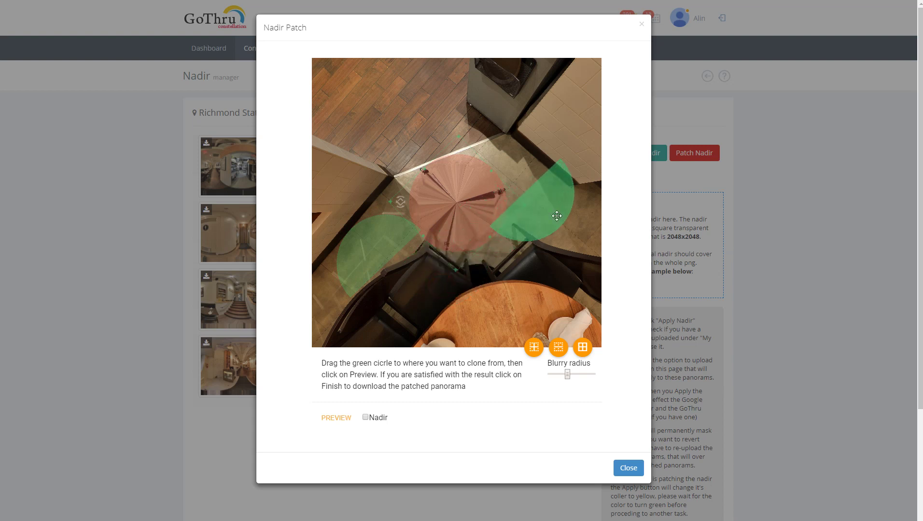
{"action": "left_click_drag", "start_coordinate": [557, 215], "coordinate": [544, 234]}
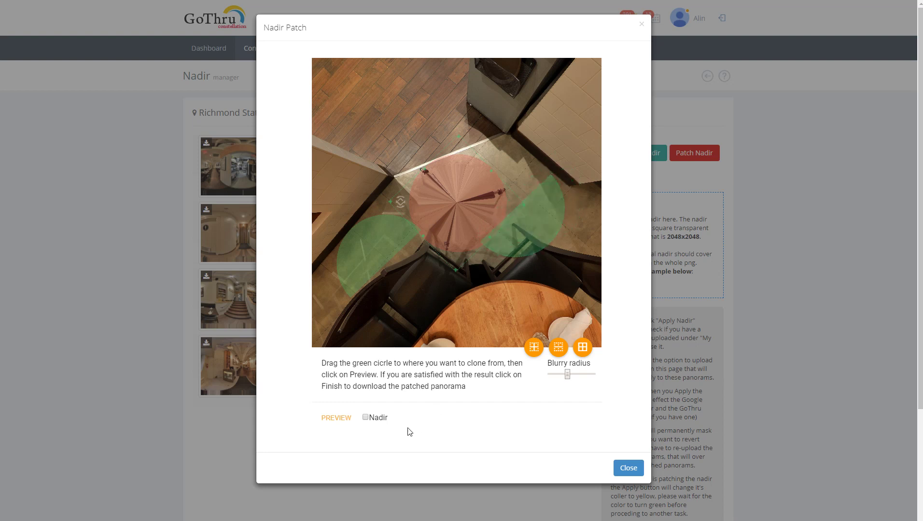
Reposition the left and right clone sources around the nadir patch and preview the result.
{"action": "left_click", "coordinate": [340, 422]}
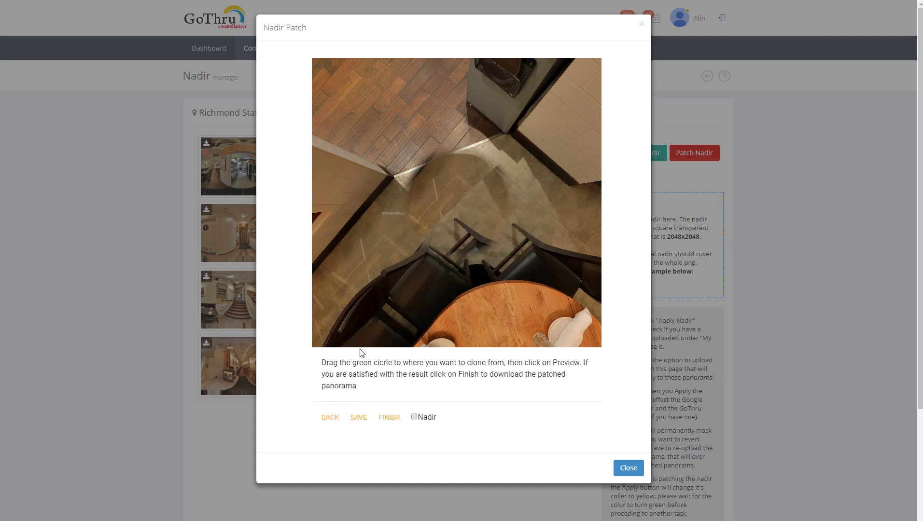
{"action": "left_click", "coordinate": [330, 419]}
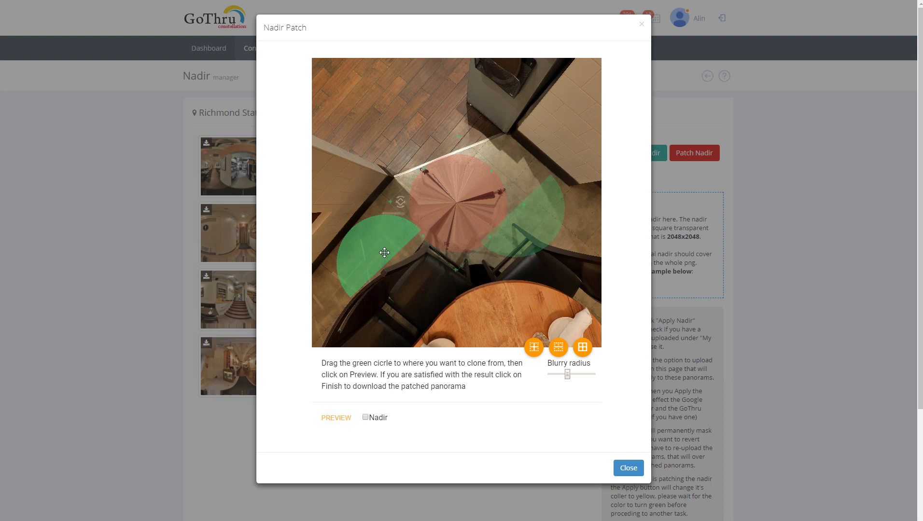
{"action": "left_click_drag", "start_coordinate": [383, 252], "coordinate": [416, 260]}
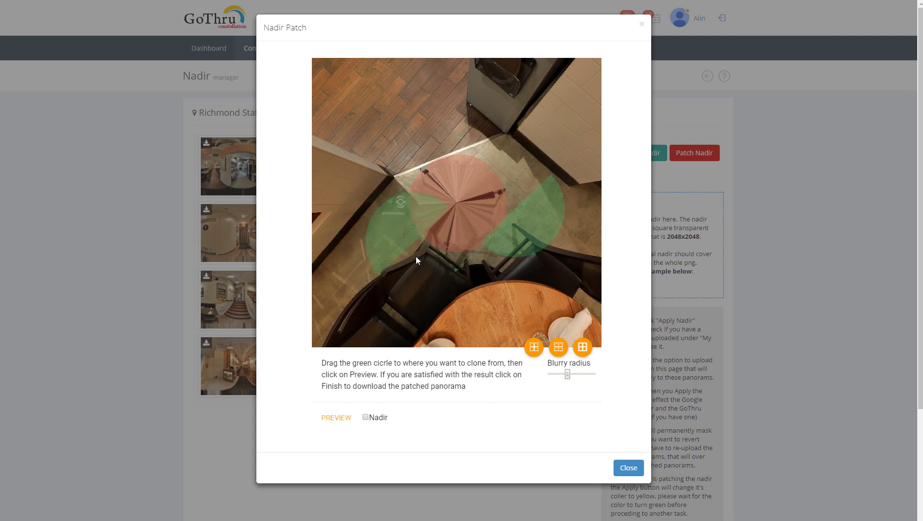
{"action": "left_click_drag", "start_coordinate": [524, 255], "coordinate": [495, 233]}
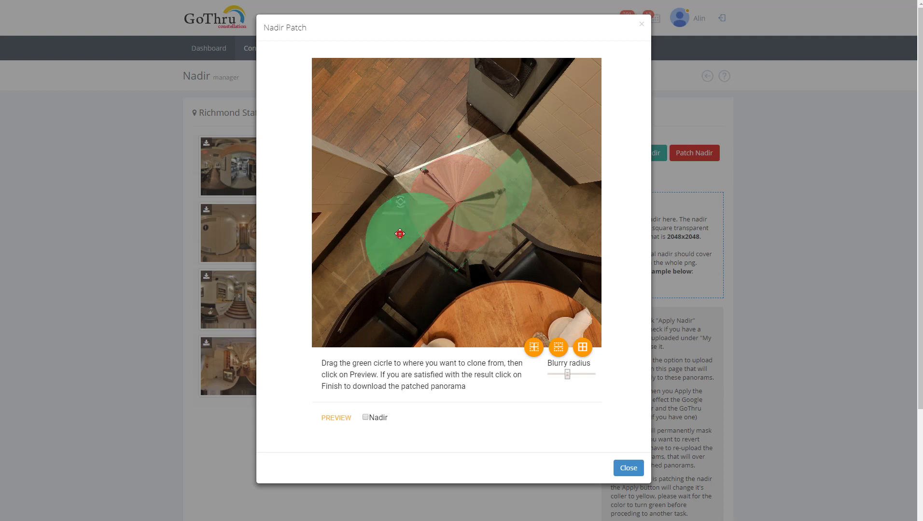
{"action": "left_click_drag", "start_coordinate": [400, 234], "coordinate": [403, 235]}
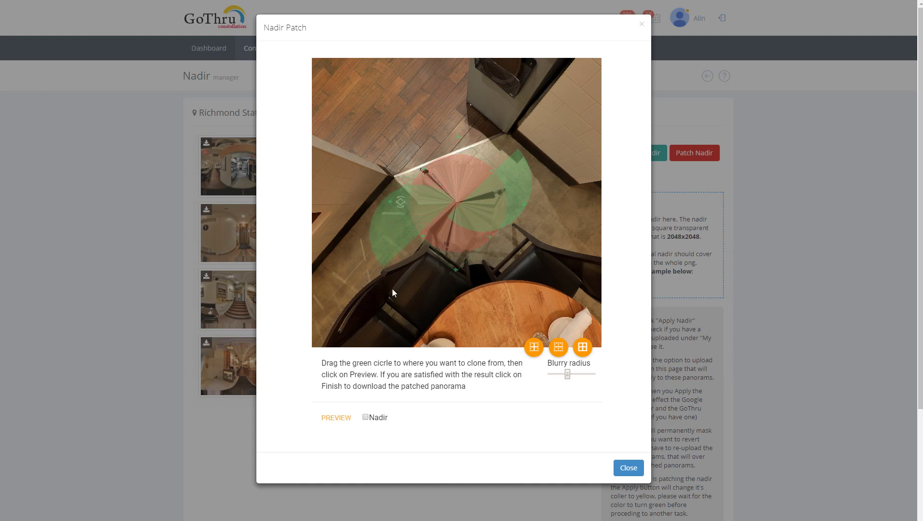
{"action": "left_click", "coordinate": [337, 418]}
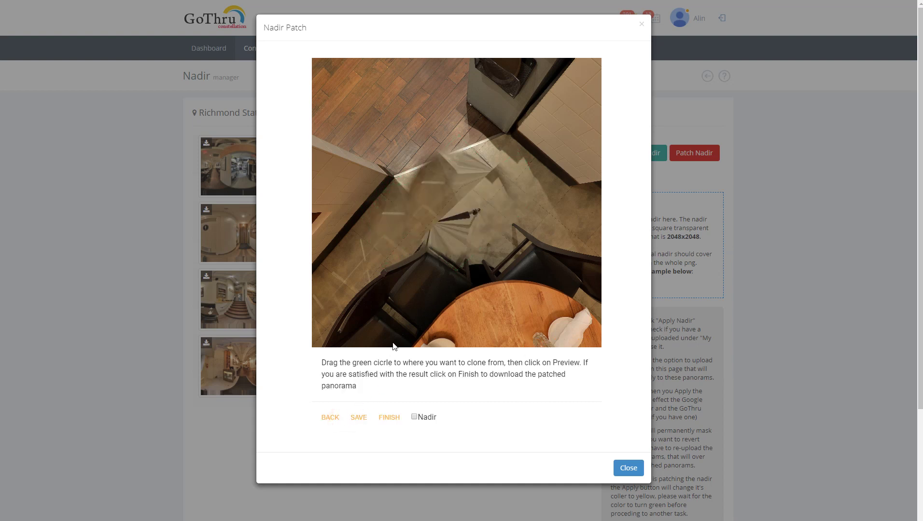
Shrink the patch and clone circles, move the right clone source off the patch, and preview.
{"action": "left_click", "coordinate": [363, 420]}
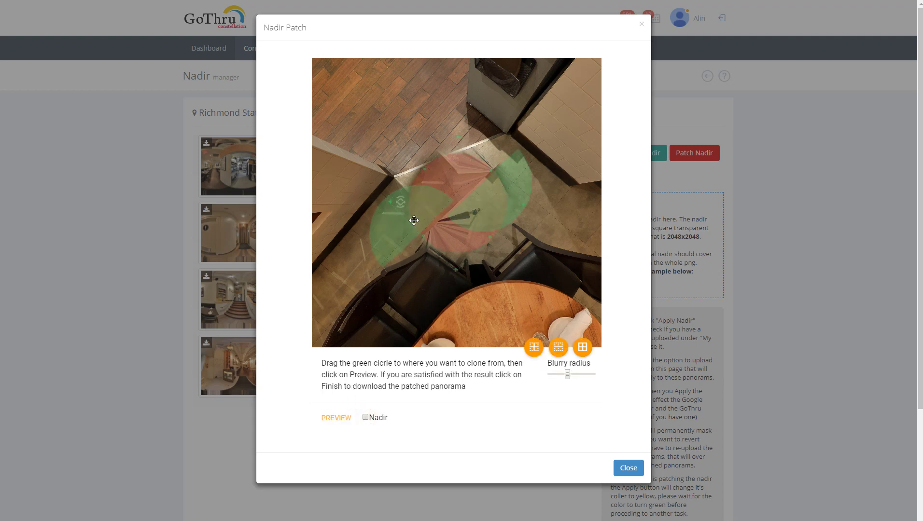
{"action": "mouse_move", "coordinate": [413, 220]}
{"action": "left_mouse_down"}
{"action": "mouse_move", "coordinate": [389, 240]}
{"action": "mouse_move", "coordinate": [415, 244]}
{"action": "mouse_move", "coordinate": [390, 265]}
{"action": "left_mouse_up"}
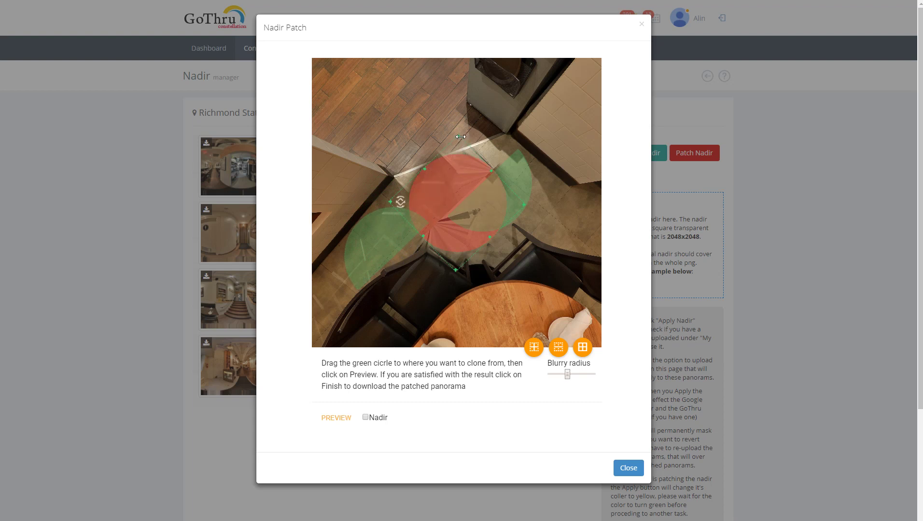
{"action": "left_click_drag", "start_coordinate": [456, 137], "coordinate": [458, 146]}
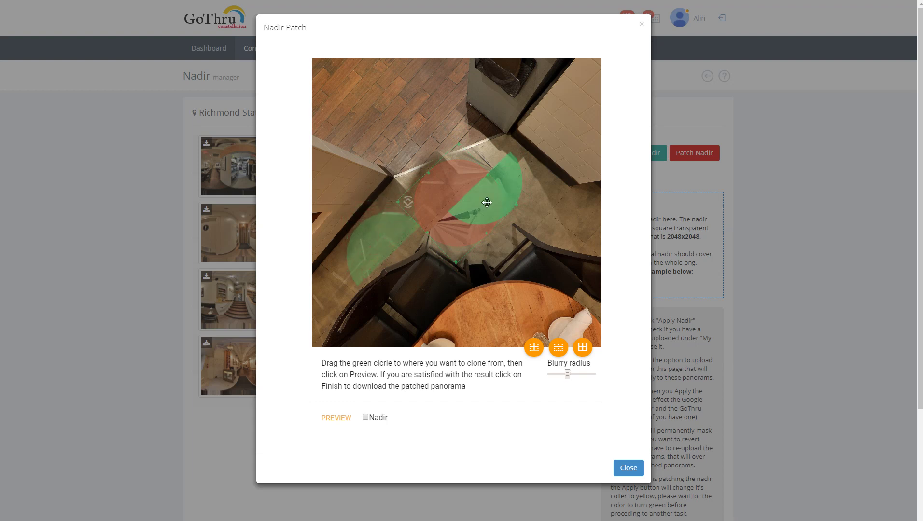
{"action": "mouse_move", "coordinate": [486, 203]}
{"action": "left_mouse_down"}
{"action": "mouse_move", "coordinate": [540, 232]}
{"action": "mouse_move", "coordinate": [550, 204]}
{"action": "mouse_move", "coordinate": [537, 234]}
{"action": "mouse_move", "coordinate": [529, 218]}
{"action": "left_mouse_up"}
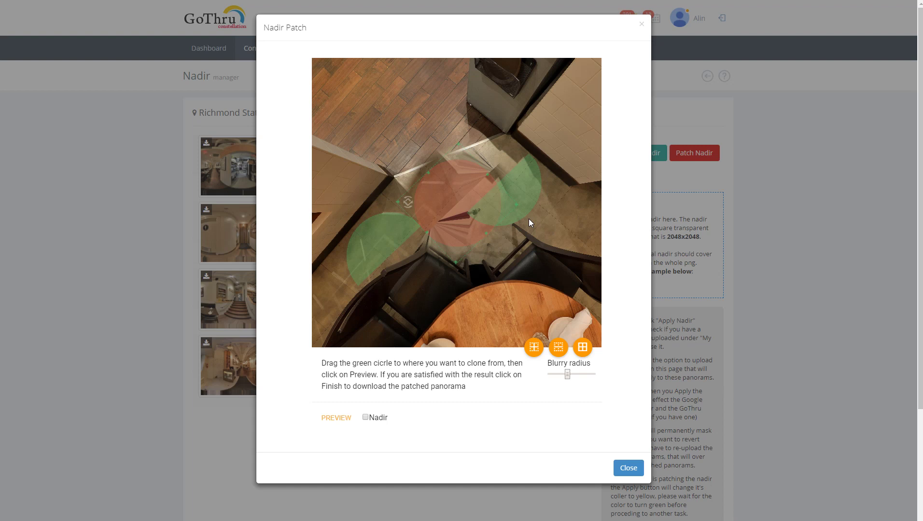
{"action": "left_click", "coordinate": [345, 417]}
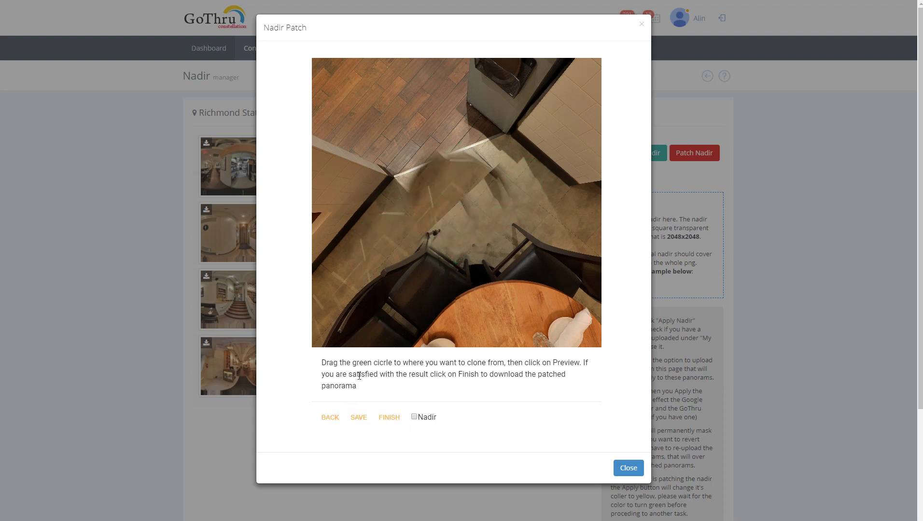
Rotate the patch and clone circles, readjust both clone sources, and preview the covered nadir.
{"action": "left_click", "coordinate": [362, 419]}
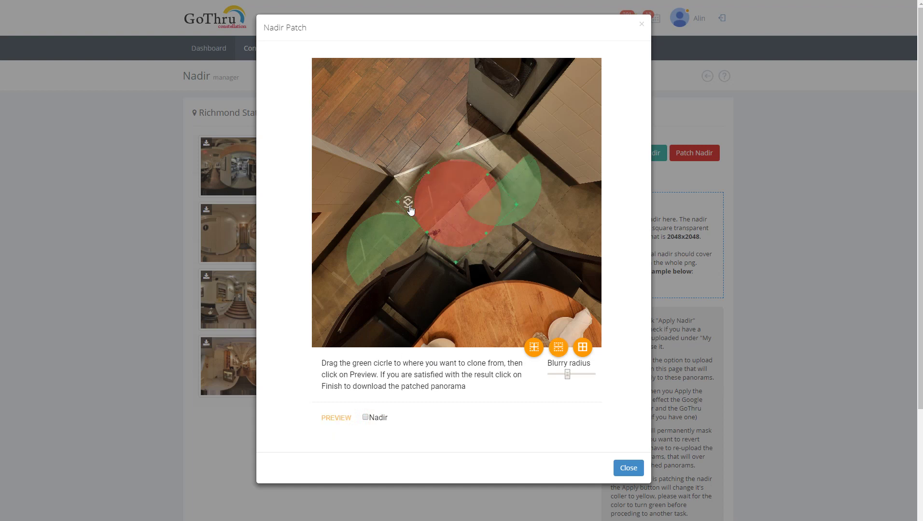
{"action": "mouse_move", "coordinate": [410, 204]}
{"action": "left_mouse_down"}
{"action": "mouse_move", "coordinate": [404, 185]}
{"action": "mouse_move", "coordinate": [428, 139]}
{"action": "mouse_move", "coordinate": [455, 138]}
{"action": "left_mouse_up"}
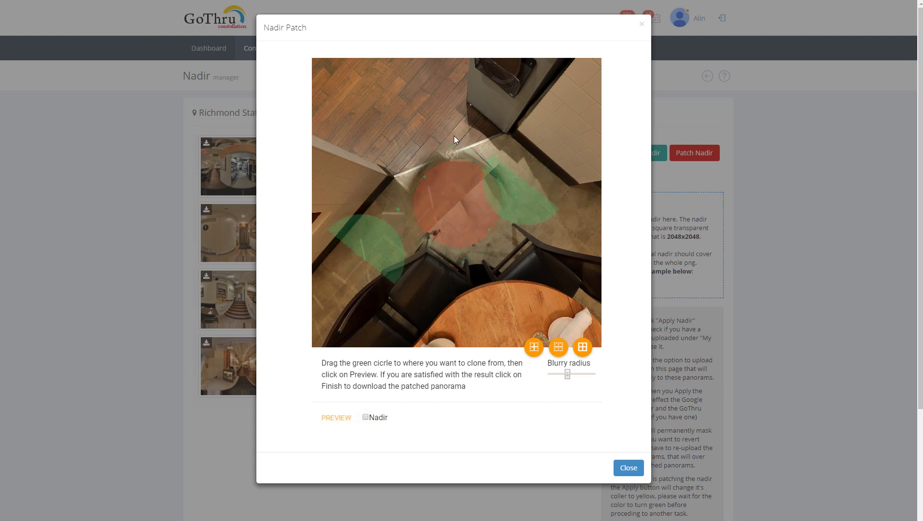
{"action": "mouse_move", "coordinate": [517, 200]}
{"action": "left_mouse_down"}
{"action": "mouse_move", "coordinate": [556, 226]}
{"action": "mouse_move", "coordinate": [555, 235]}
{"action": "mouse_move", "coordinate": [545, 234]}
{"action": "left_mouse_up"}
{"action": "left_click", "coordinate": [400, 266]}
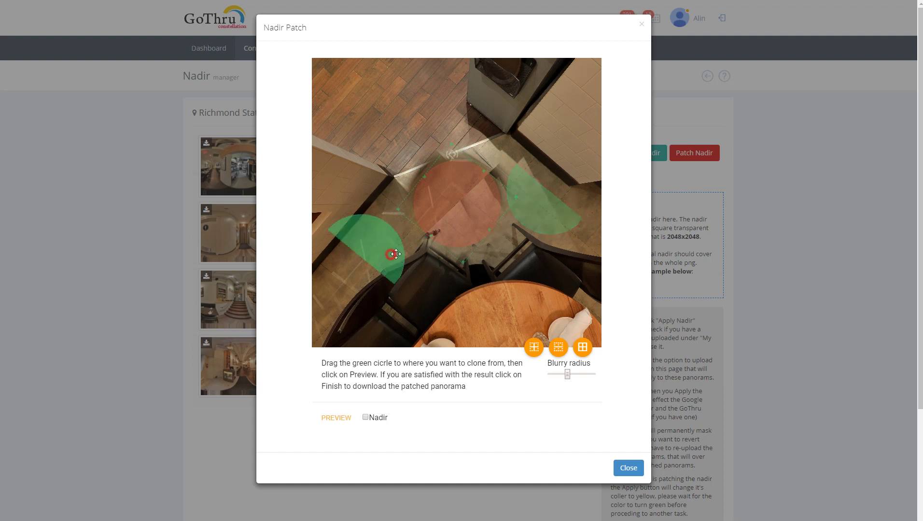
{"action": "mouse_move", "coordinate": [400, 267]}
{"action": "left_mouse_down"}
{"action": "mouse_move", "coordinate": [425, 244]}
{"action": "mouse_move", "coordinate": [478, 244]}
{"action": "mouse_move", "coordinate": [449, 281]}
{"action": "mouse_move", "coordinate": [493, 256]}
{"action": "left_mouse_up"}
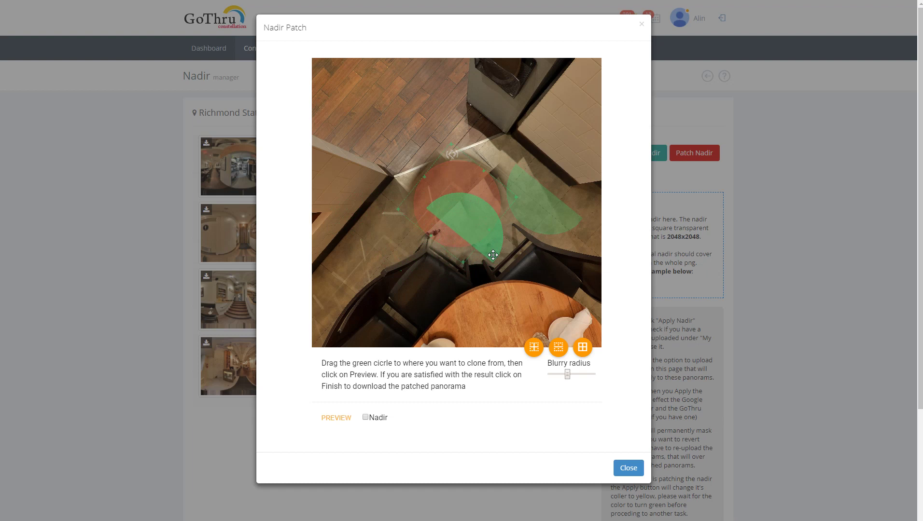
{"action": "left_click", "coordinate": [336, 418]}
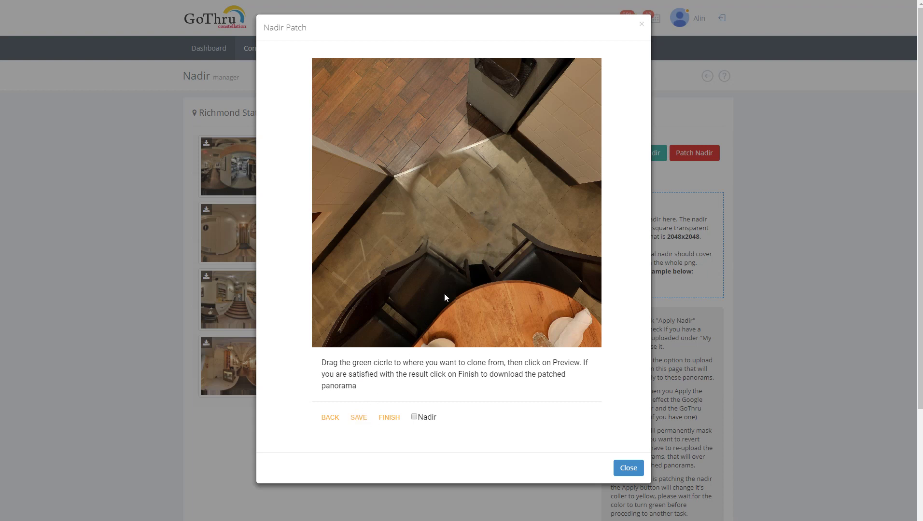
Rotate the clone circles and move the red patch down-right over the nadir, then preview.
{"action": "left_click", "coordinate": [349, 425]}
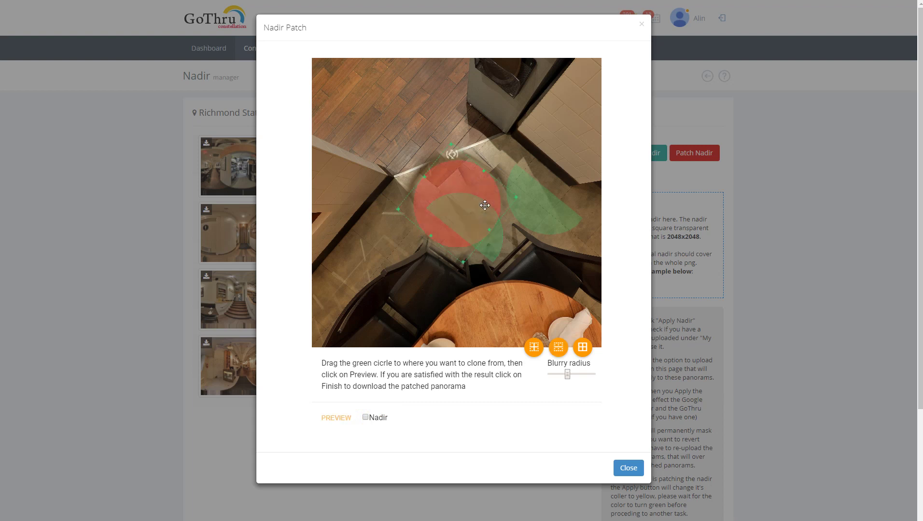
{"action": "mouse_move", "coordinate": [462, 158]}
{"action": "left_mouse_down"}
{"action": "mouse_move", "coordinate": [445, 154]}
{"action": "mouse_move", "coordinate": [423, 173]}
{"action": "mouse_move", "coordinate": [434, 186]}
{"action": "mouse_move", "coordinate": [360, 253]}
{"action": "left_mouse_up"}
{"action": "left_click", "coordinate": [485, 220]}
{"action": "mouse_move", "coordinate": [469, 202]}
{"action": "left_mouse_down"}
{"action": "mouse_move", "coordinate": [489, 223]}
{"action": "mouse_move", "coordinate": [468, 217]}
{"action": "mouse_move", "coordinate": [381, 244]}
{"action": "mouse_move", "coordinate": [393, 215]}
{"action": "left_mouse_up"}
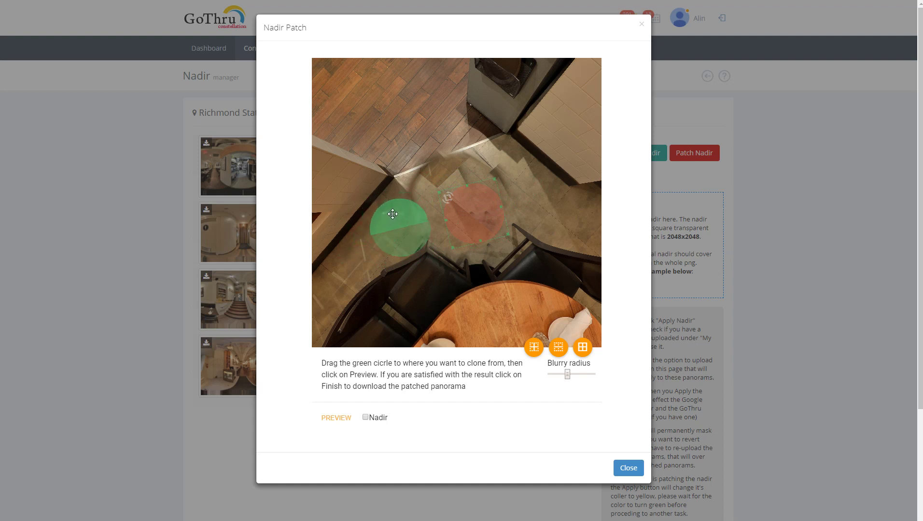
{"action": "left_click", "coordinate": [346, 417]}
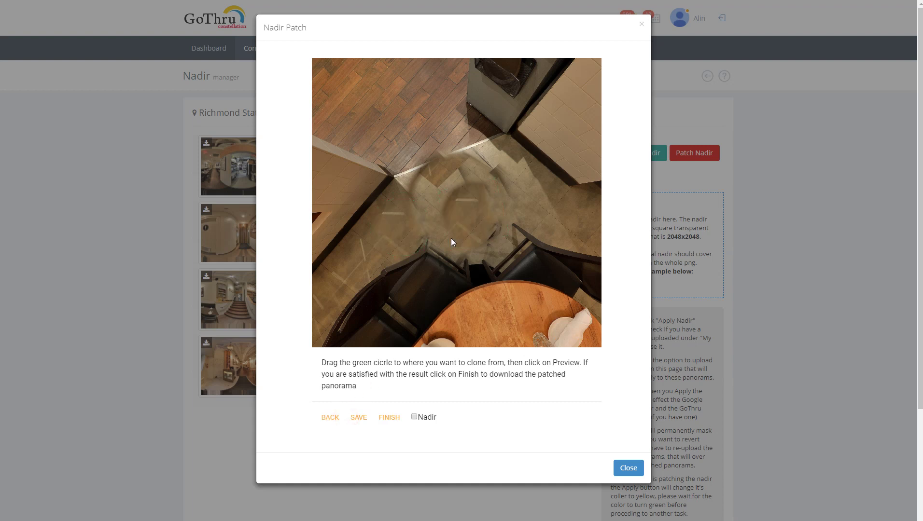
Use a single full clone circle beside the patch, raise then lower the blurry radius, and preview.
{"action": "left_click", "coordinate": [336, 419]}
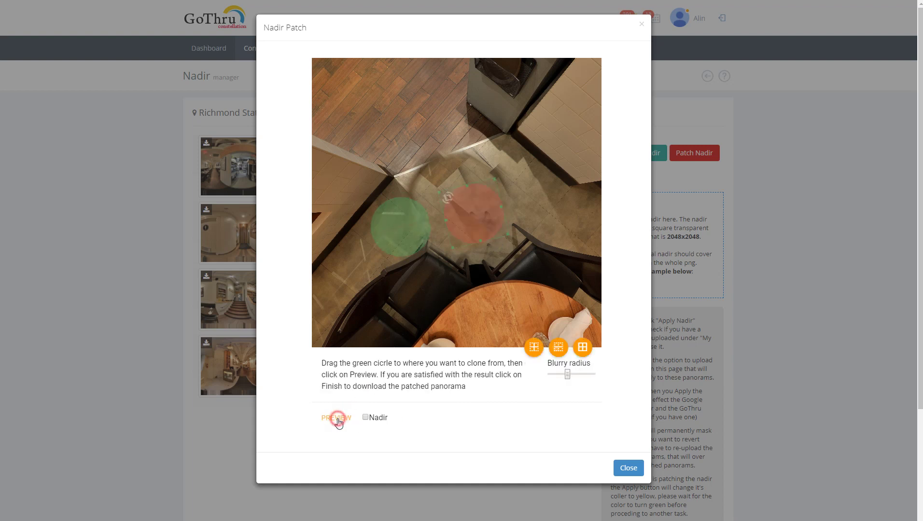
{"action": "left_click_drag", "start_coordinate": [567, 375], "coordinate": [591, 374]}
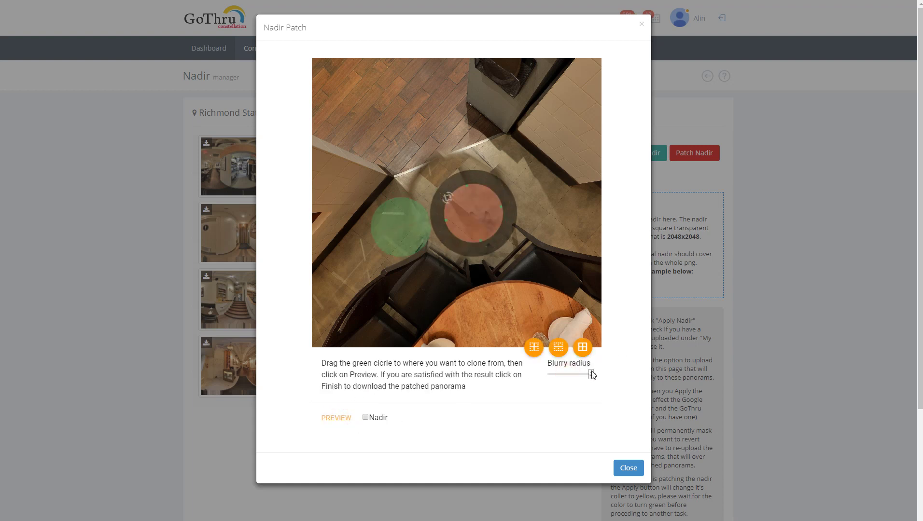
{"action": "left_click", "coordinate": [533, 345]}
{"action": "left_click_drag", "start_coordinate": [382, 106], "coordinate": [410, 221]}
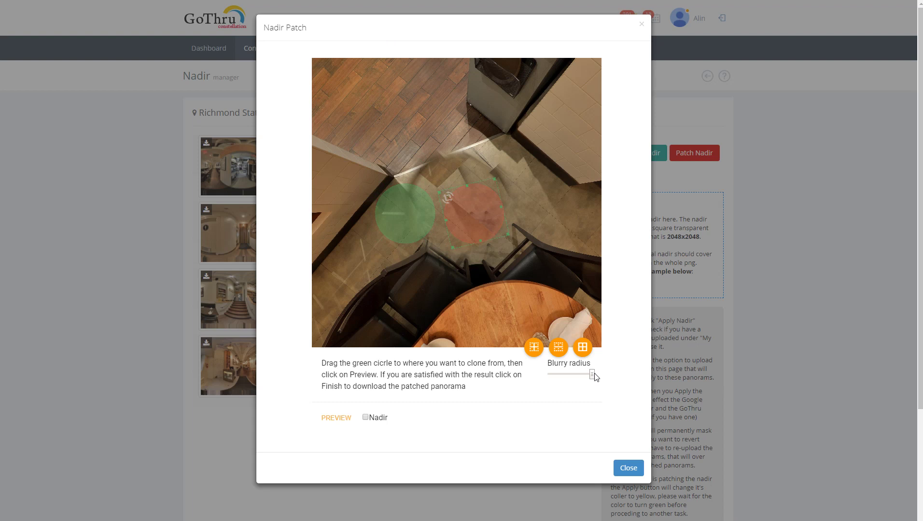
{"action": "left_click_drag", "start_coordinate": [591, 375], "coordinate": [581, 377]}
{"action": "left_click", "coordinate": [338, 418]}
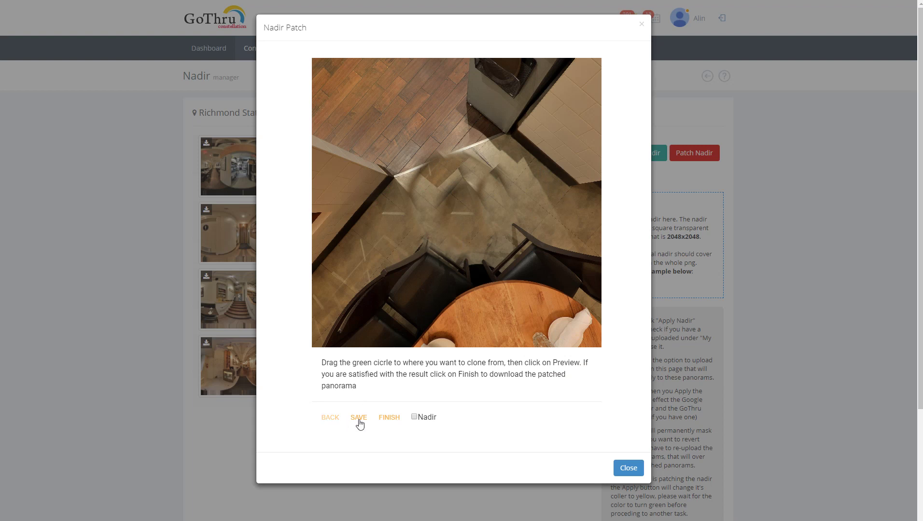
Move the red patch up-left over the nadir, shift the clone source down-left, and preview.
{"action": "left_click", "coordinate": [331, 418]}
{"action": "left_click", "coordinate": [473, 213]}
{"action": "left_click_drag", "start_coordinate": [473, 213], "coordinate": [464, 182]}
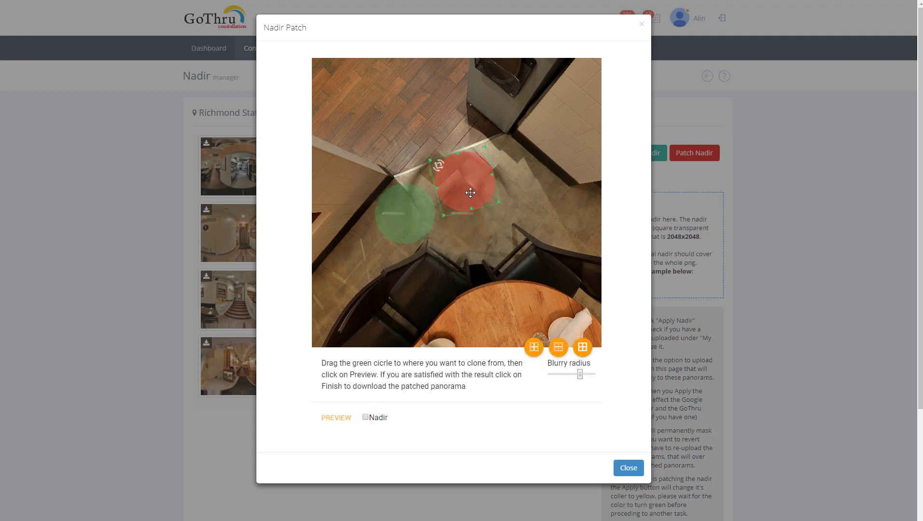
{"action": "left_click_drag", "start_coordinate": [416, 236], "coordinate": [488, 194]}
{"action": "mouse_move", "coordinate": [544, 188]}
{"action": "left_mouse_down"}
{"action": "mouse_move", "coordinate": [547, 200]}
{"action": "mouse_move", "coordinate": [533, 201]}
{"action": "left_mouse_up"}
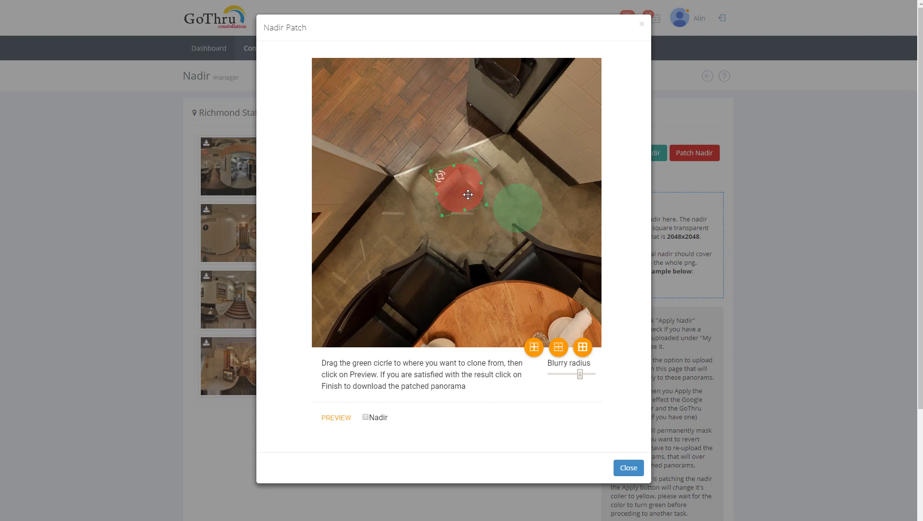
{"action": "left_click", "coordinate": [336, 419]}
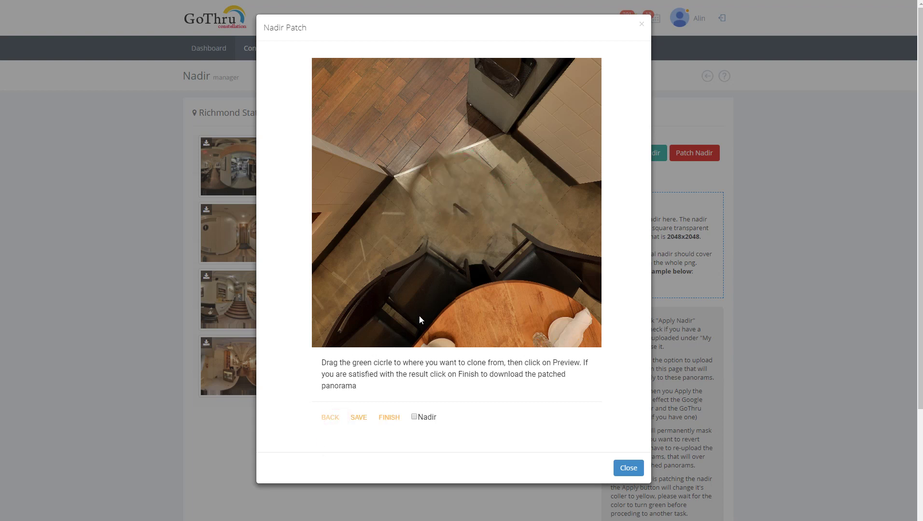
Move the clone source to the patch's lower left, shift the patch up-right, and preview.
{"action": "left_click", "coordinate": [331, 418]}
{"action": "mouse_move", "coordinate": [516, 220]}
{"action": "left_mouse_down"}
{"action": "mouse_move", "coordinate": [401, 254]}
{"action": "mouse_move", "coordinate": [407, 231]}
{"action": "left_mouse_up"}
{"action": "left_click", "coordinate": [336, 418]}
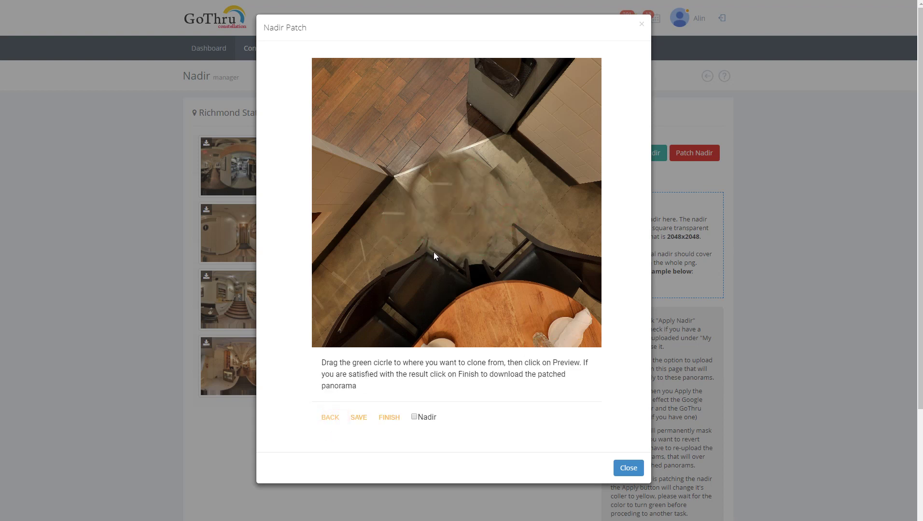
{"action": "left_click", "coordinate": [330, 418]}
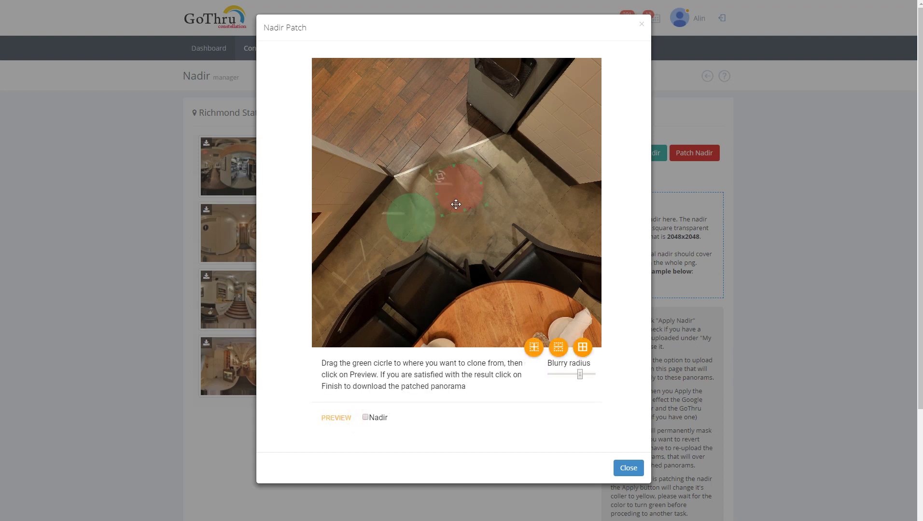
{"action": "left_click_drag", "start_coordinate": [449, 203], "coordinate": [501, 193]}
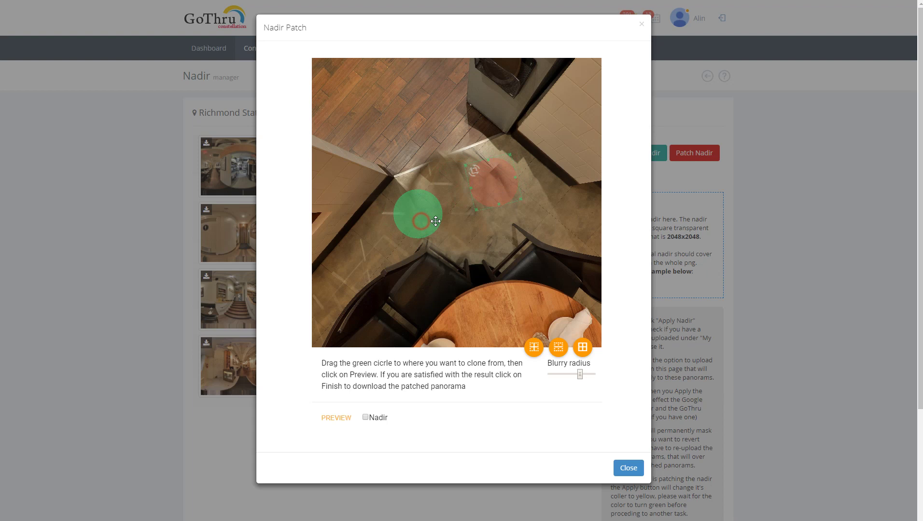
{"action": "mouse_move", "coordinate": [436, 221]}
{"action": "left_mouse_down"}
{"action": "mouse_move", "coordinate": [453, 219]}
{"action": "mouse_move", "coordinate": [434, 215]}
{"action": "left_mouse_up"}
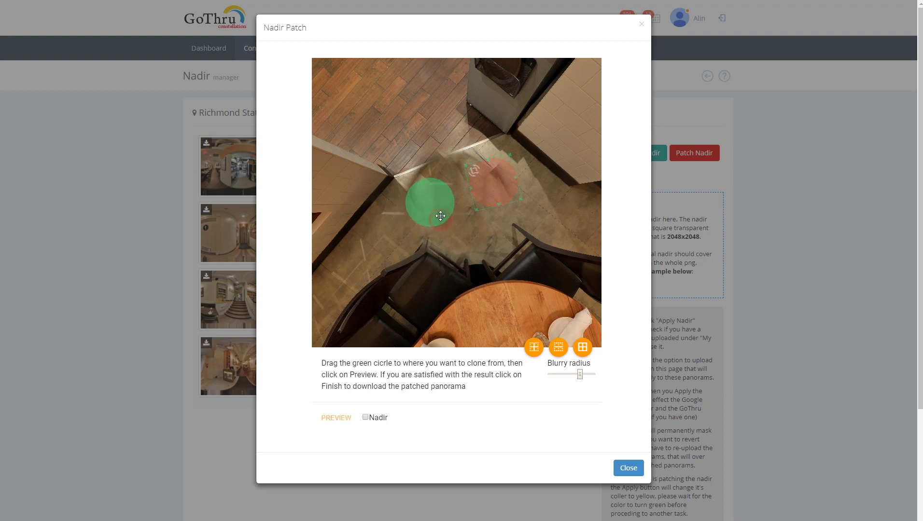
{"action": "left_click", "coordinate": [337, 418]}
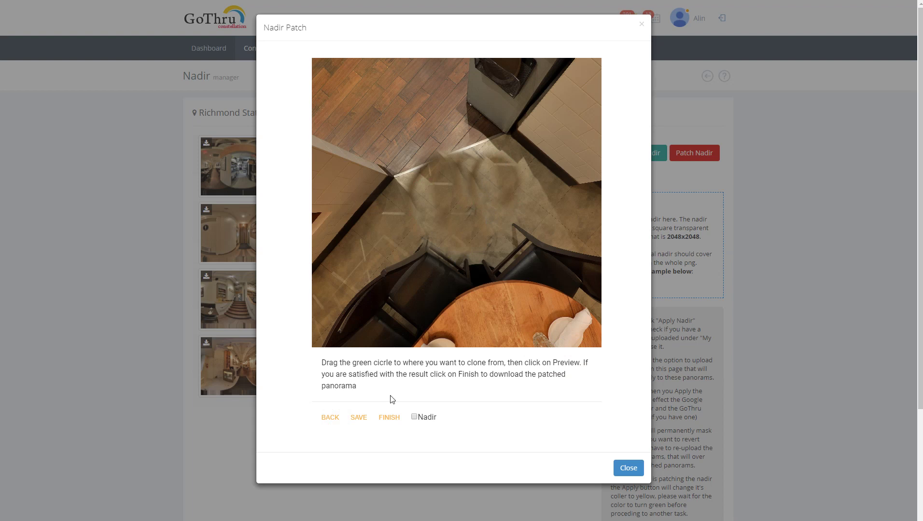
Move the patch left and the clone source down-right, then preview the final floor patch.
{"action": "left_click", "coordinate": [362, 418]}
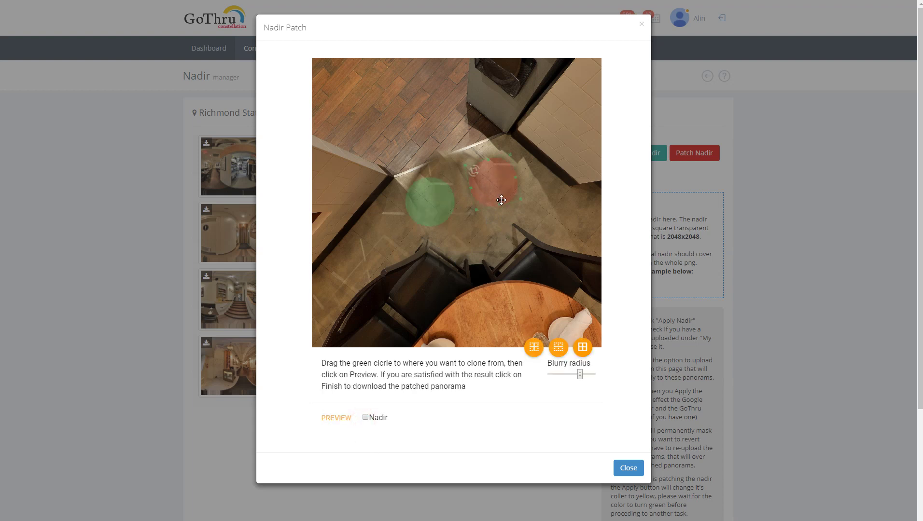
{"action": "mouse_move", "coordinate": [502, 194]}
{"action": "left_mouse_down"}
{"action": "mouse_move", "coordinate": [475, 188]}
{"action": "mouse_move", "coordinate": [490, 181]}
{"action": "left_mouse_up"}
{"action": "left_click_drag", "start_coordinate": [428, 221], "coordinate": [456, 242]}
{"action": "left_click", "coordinate": [326, 423]}
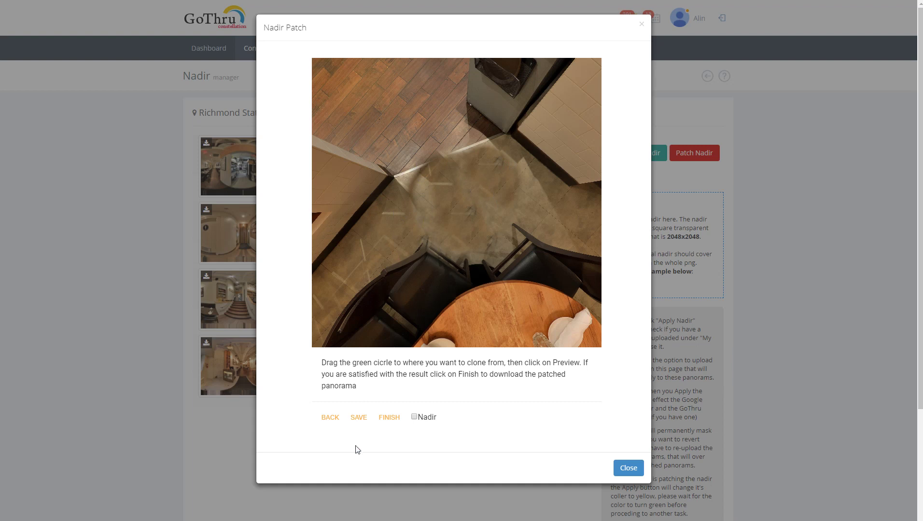
Submit the patched café panorama and return to the twelve-panorama Richmond Station Nadir manager.
{"action": "left_click", "coordinate": [385, 422]}
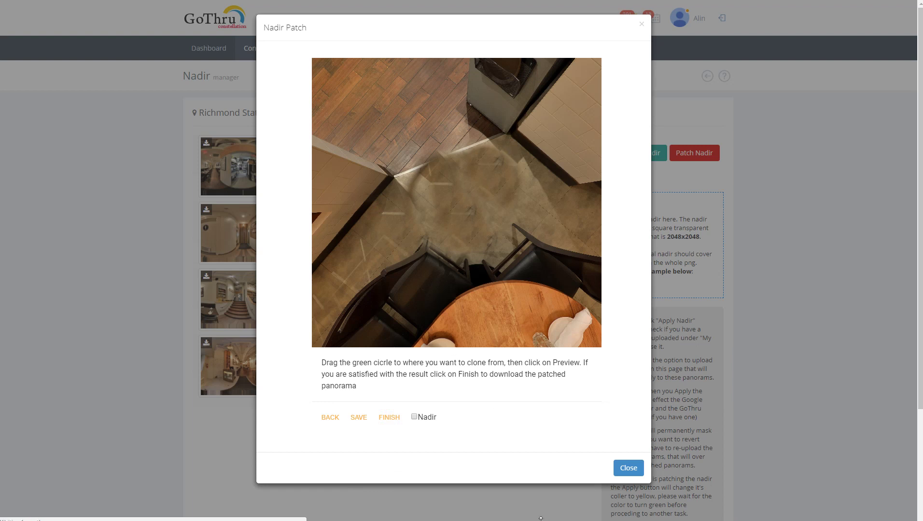
{"action": "left_click", "coordinate": [627, 468]}
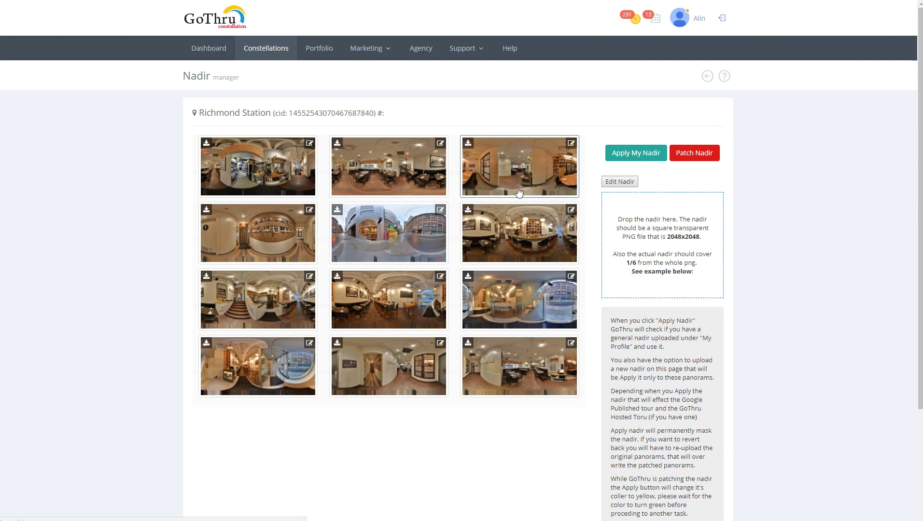
{"action": "left_click", "coordinate": [120, 186]}
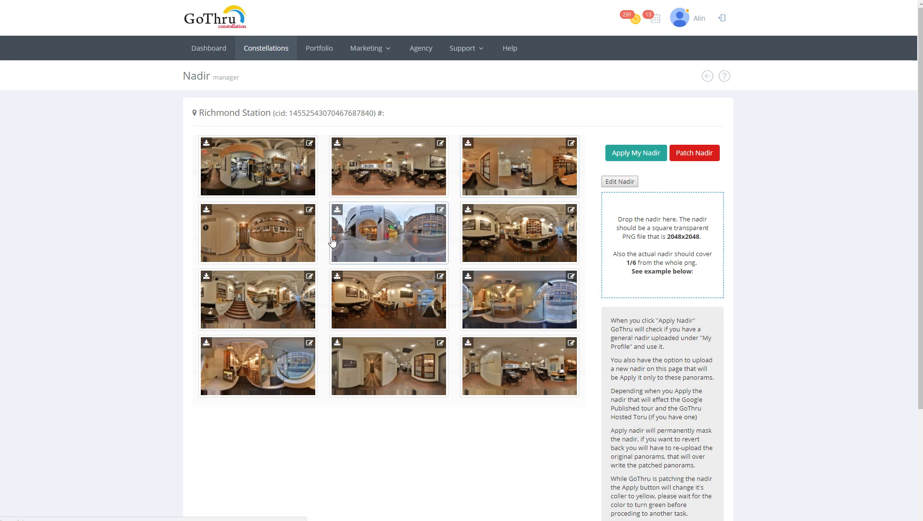
Cover the street-corner nadir with a slightly enlarged recursive circle, preview it, and submit it.
{"action": "left_click", "coordinate": [441, 210]}
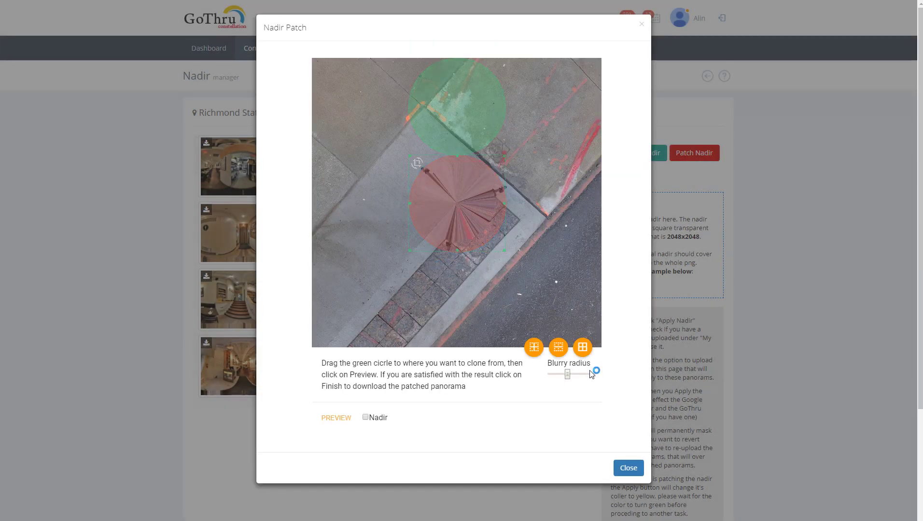
{"action": "left_click", "coordinate": [585, 353]}
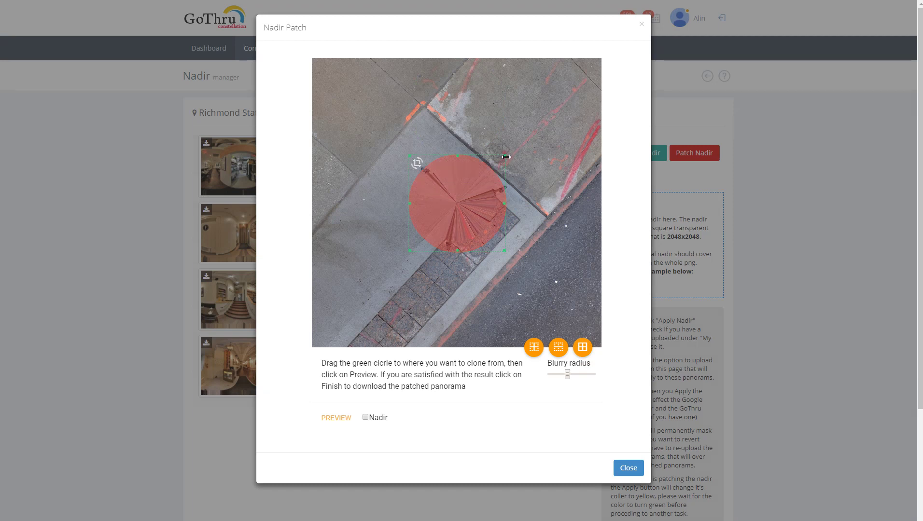
{"action": "left_click_drag", "start_coordinate": [507, 156], "coordinate": [510, 152]}
{"action": "left_click", "coordinate": [338, 418]}
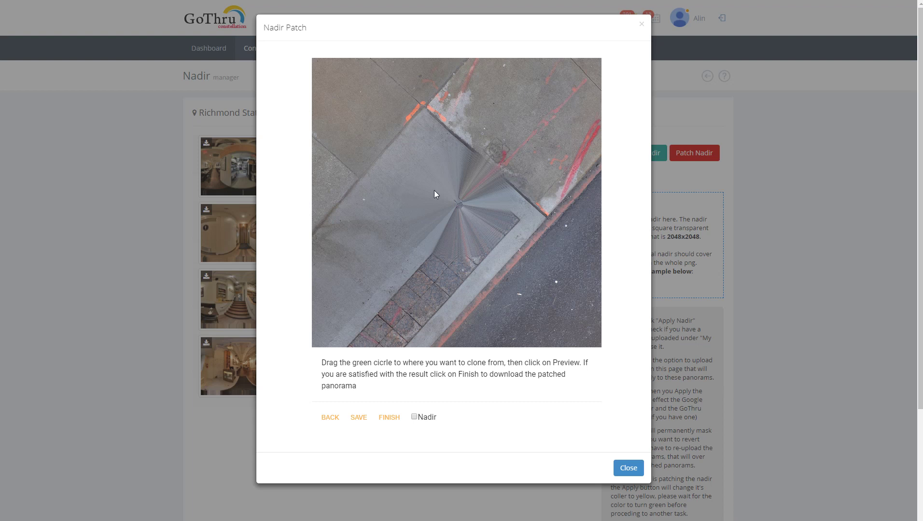
{"action": "left_click", "coordinate": [389, 419]}
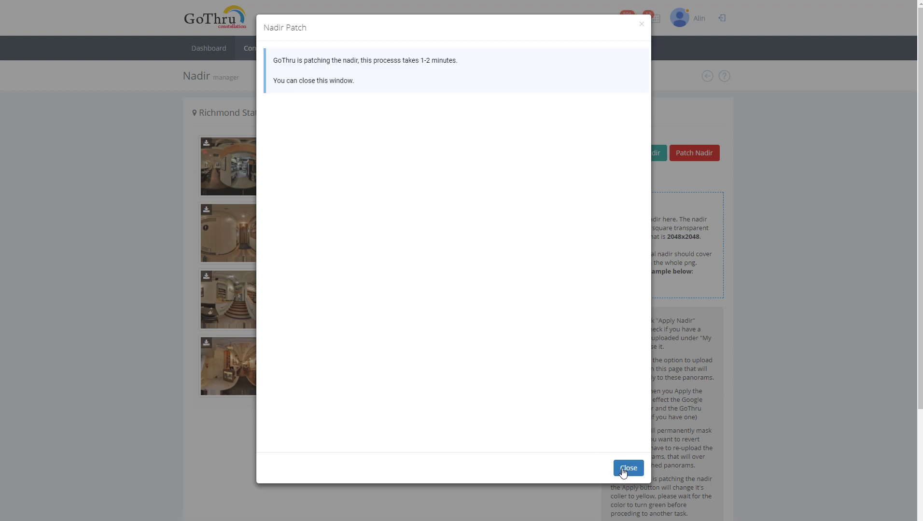
Dismiss the patching message and go back to the Richmond Station connection editor.
{"action": "left_click", "coordinate": [623, 473]}
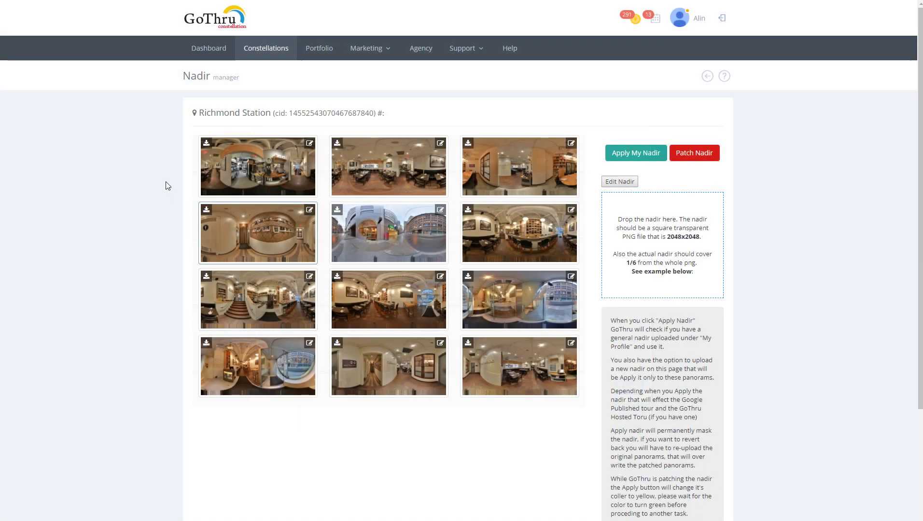
{"action": "left_click", "coordinate": [160, 181]}
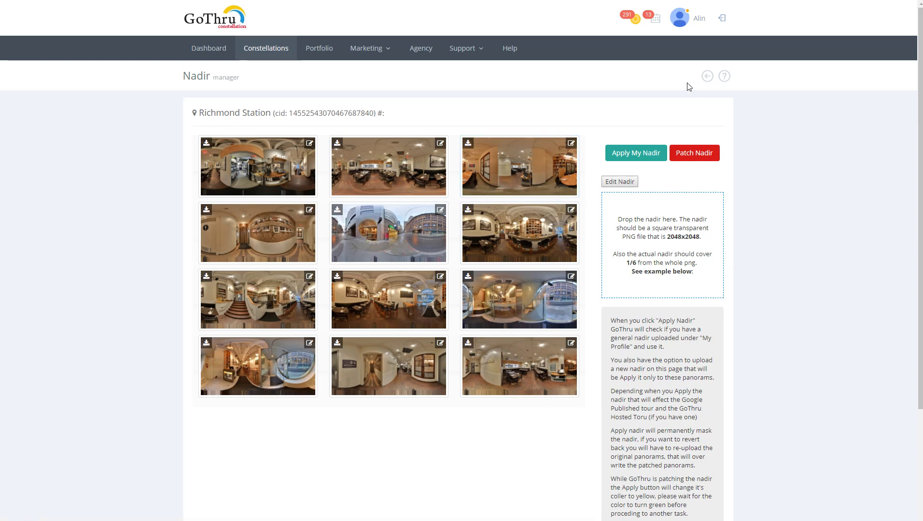
{"action": "left_click", "coordinate": [707, 76]}
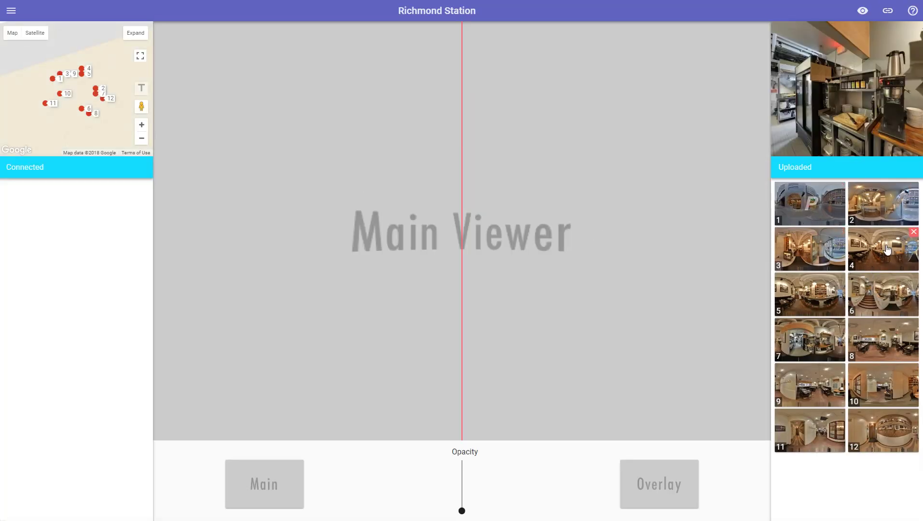
Preview uploaded panoramas 4, 10 and 9, tilting down to check each patched floor.
{"action": "mouse_move", "coordinate": [886, 286]}
{"action": "mouse_move", "coordinate": [831, 266]}
{"action": "left_click", "coordinate": [866, 261]}
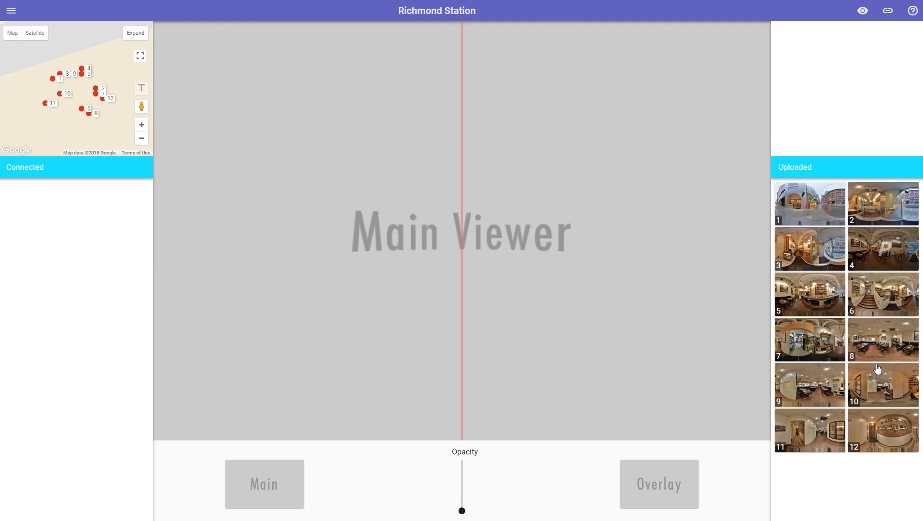
{"action": "left_click", "coordinate": [882, 398]}
{"action": "mouse_move", "coordinate": [849, 109]}
{"action": "left_mouse_down"}
{"action": "mouse_move", "coordinate": [852, 67]}
{"action": "mouse_move", "coordinate": [835, 48]}
{"action": "left_mouse_up"}
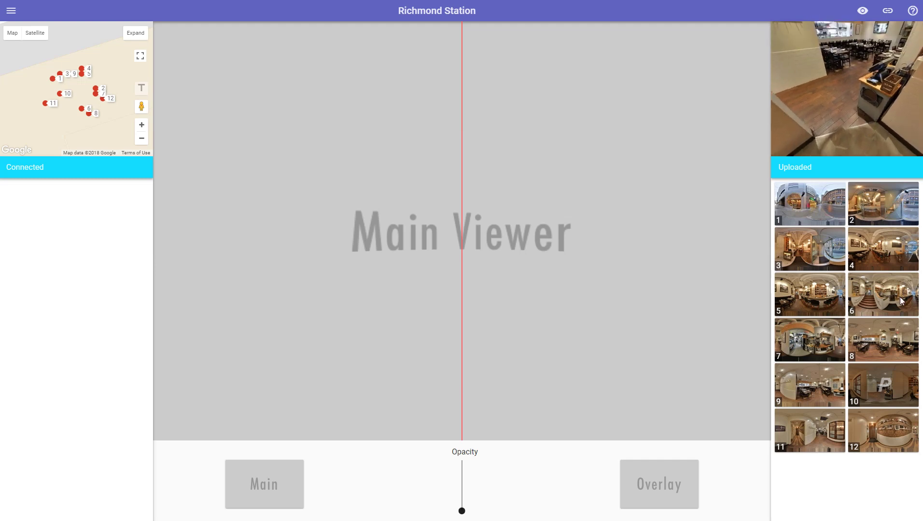
{"action": "mouse_move", "coordinate": [890, 392]}
{"action": "left_click", "coordinate": [878, 258]}
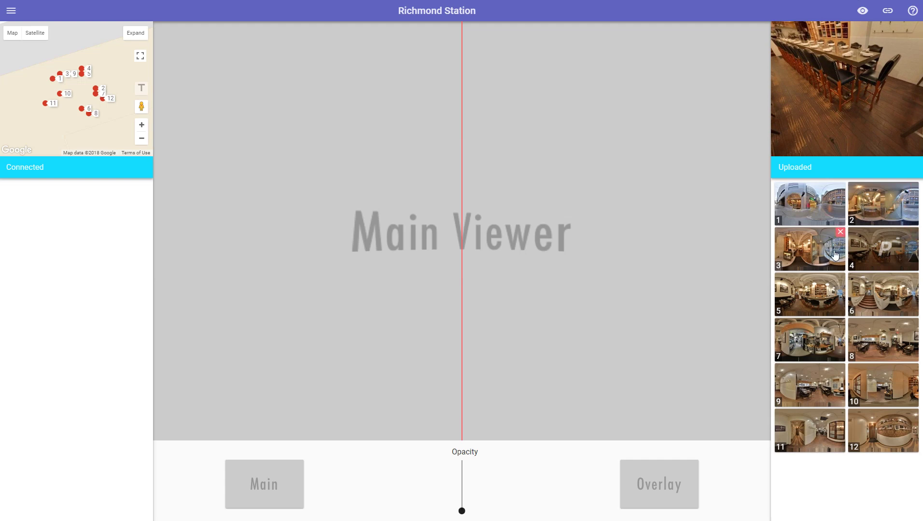
{"action": "mouse_move", "coordinate": [830, 359]}
{"action": "mouse_move", "coordinate": [826, 376]}
{"action": "left_click", "coordinate": [810, 399]}
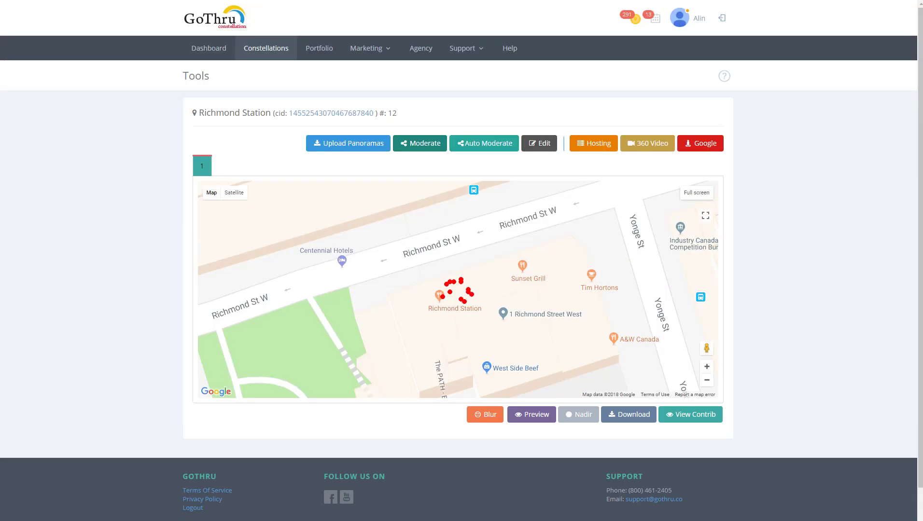
Check panorama 9's patched floor via Edit and Nadir, then reopen the twelve-panorama Nadir manager.
{"action": "left_click", "coordinate": [540, 148]}
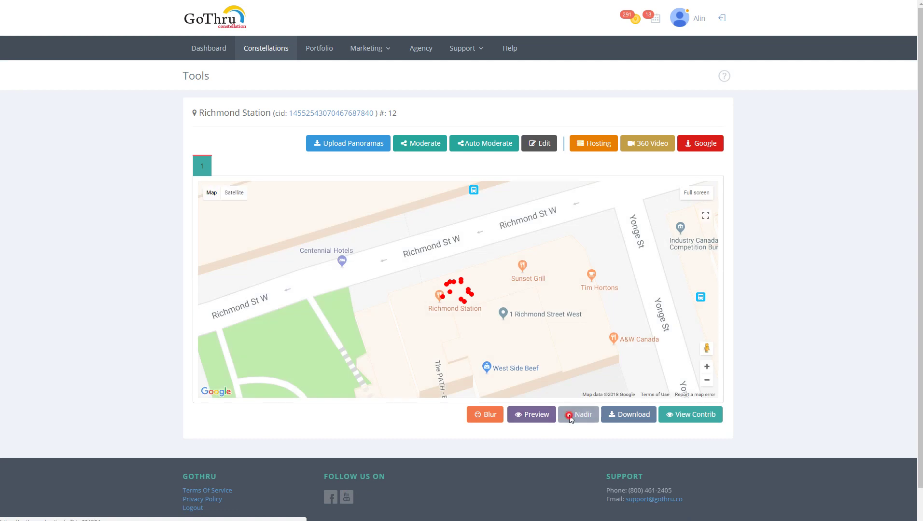
{"action": "left_click", "coordinate": [570, 415]}
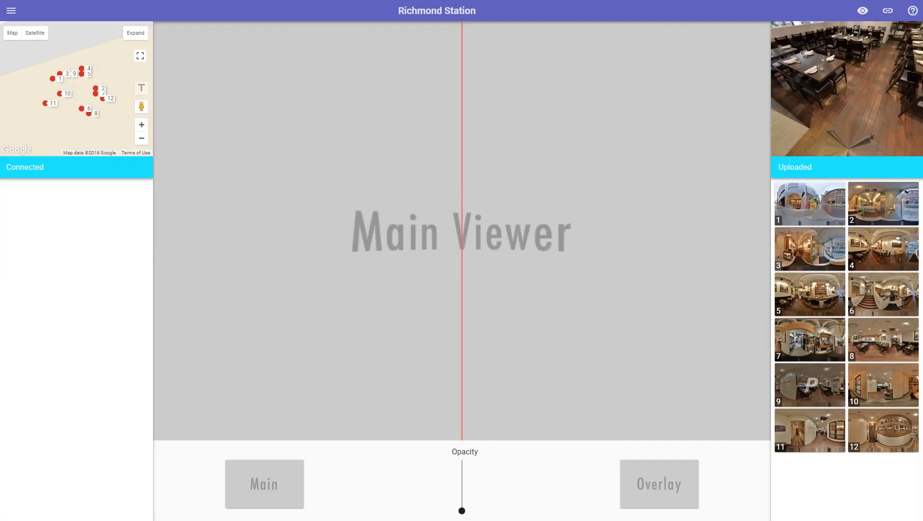
{"action": "left_click", "coordinate": [890, 336]}
{"action": "left_click_drag", "start_coordinate": [854, 101], "coordinate": [827, 86]}
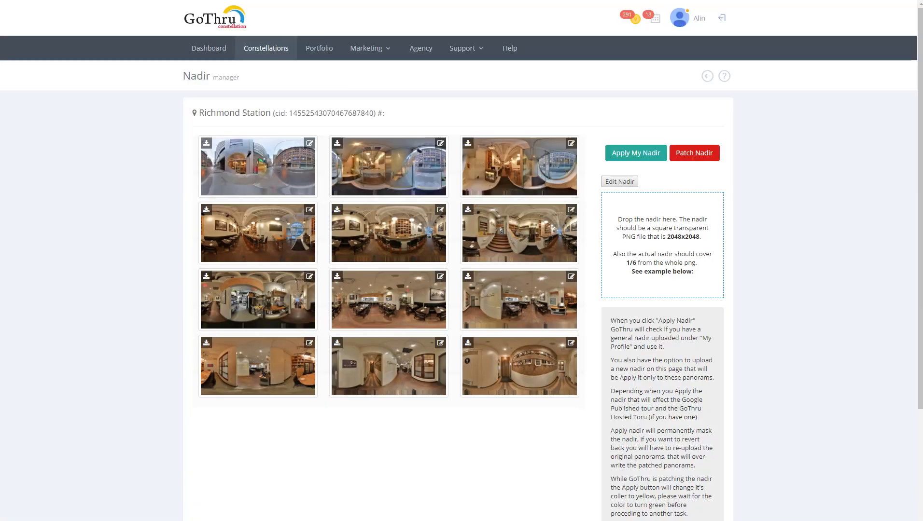
{"action": "left_click", "coordinate": [99, 251]}
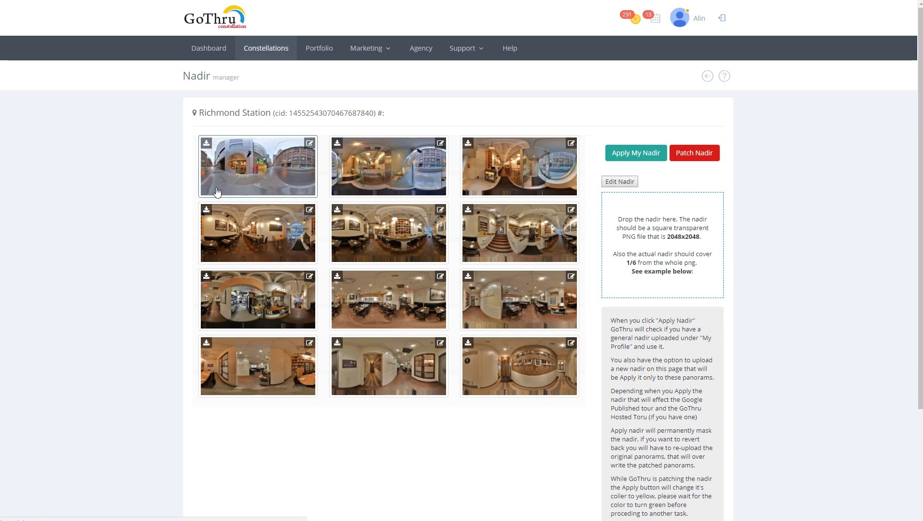
{"action": "left_click", "coordinate": [143, 186]}
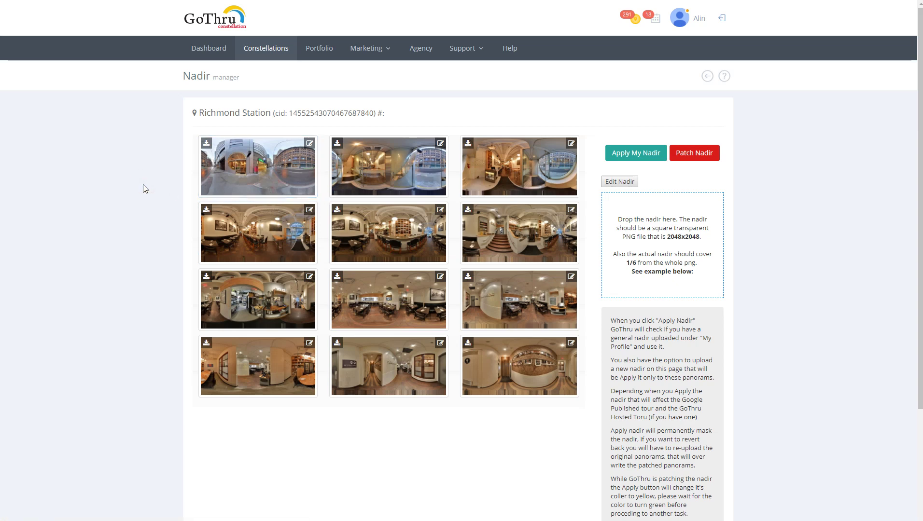